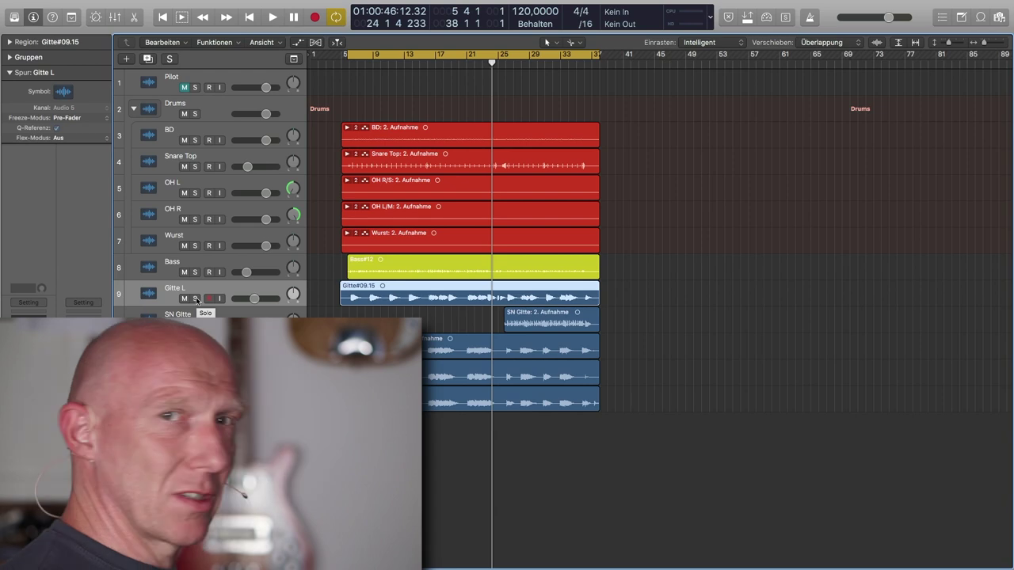
pyautogui.click(195, 299)
pyautogui.press('space')
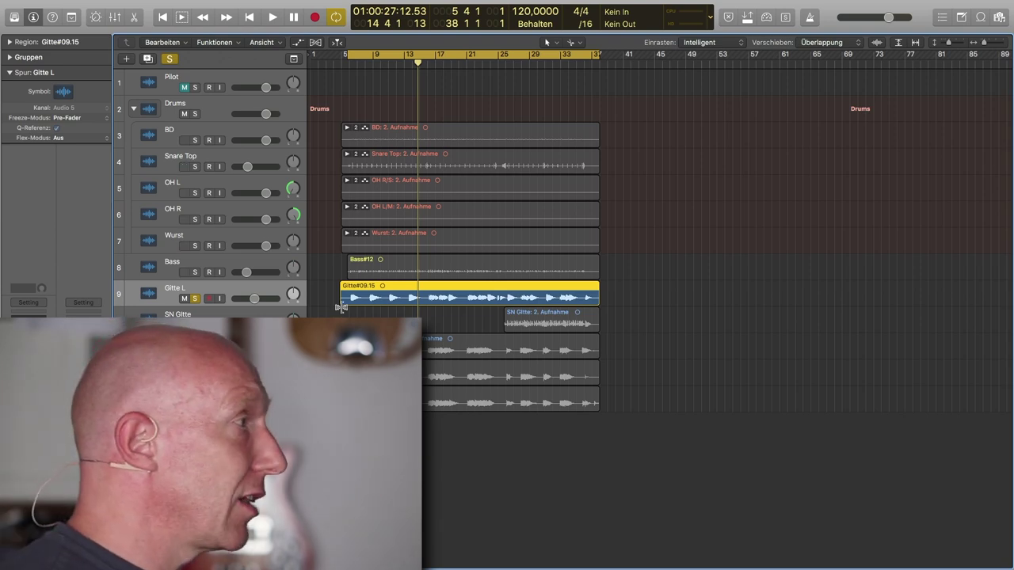
# - Duplicate the Gitte L track with its channel settings and name the copy Gitte R
pyautogui.press('super+Down')
pyautogui.press('super+Right')
pyautogui.press('super+Right')
pyautogui.press('super+Right')
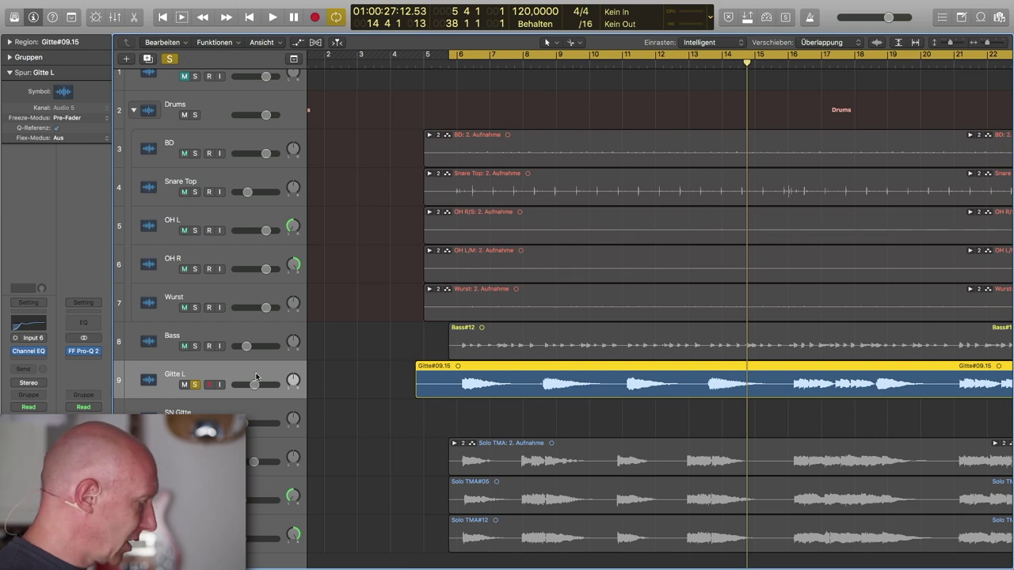
pyautogui.press('super+d')
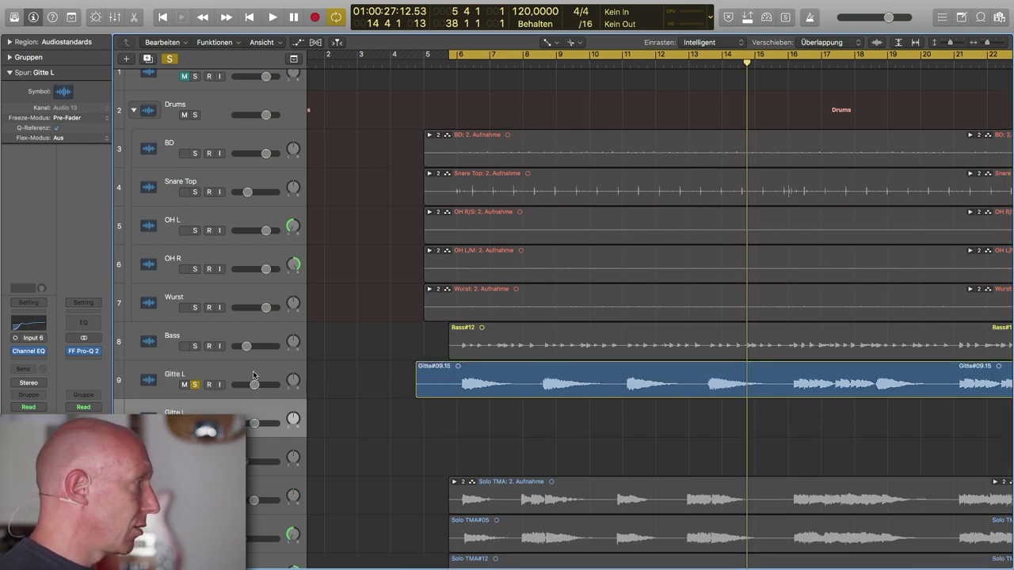
pyautogui.scroll(-3, 253, 375)
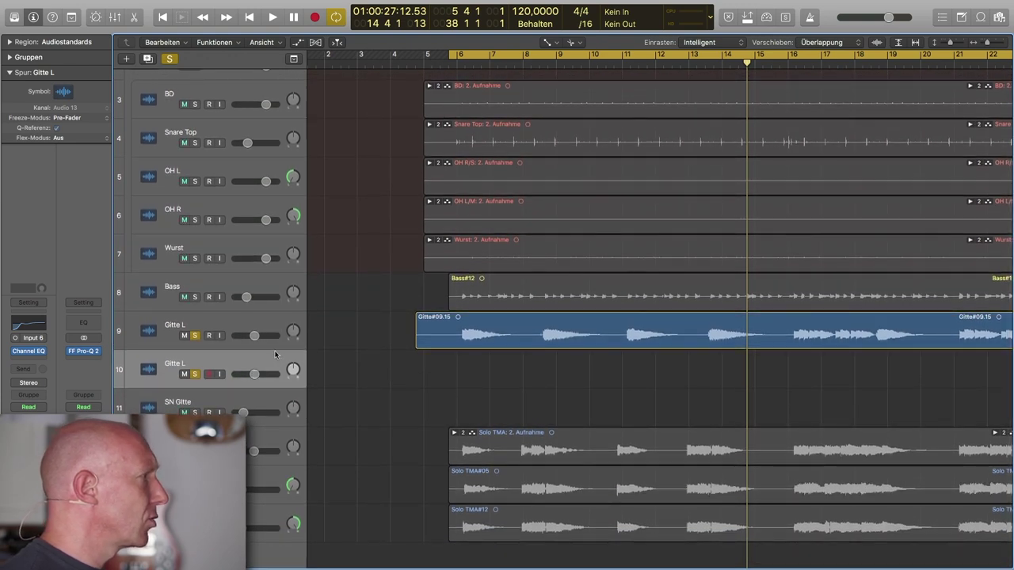
pyautogui.doubleClick(187, 363)
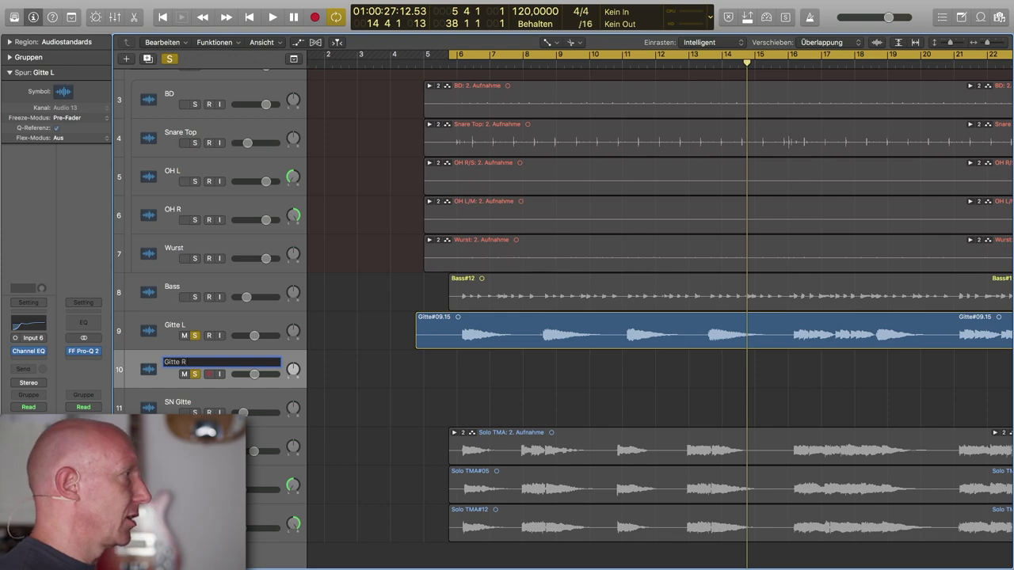
pyautogui.write('Gitte R')
pyautogui.press('Return')
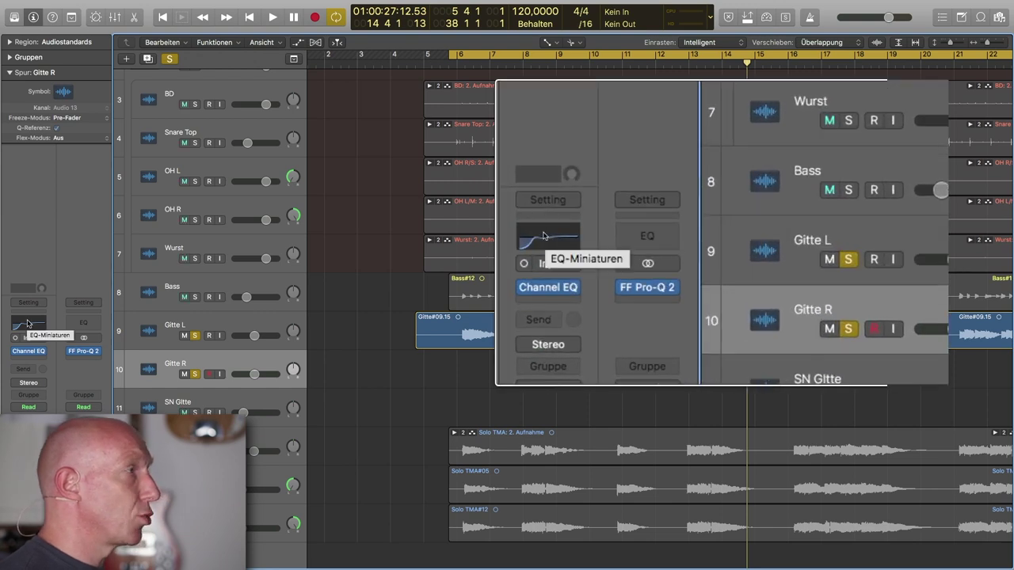
# - Split the Gitte L region at bars 11 and 16 and copy the first two parts onto Gitte R in swapped order
pyautogui.hscroll(-1, 571, 389)
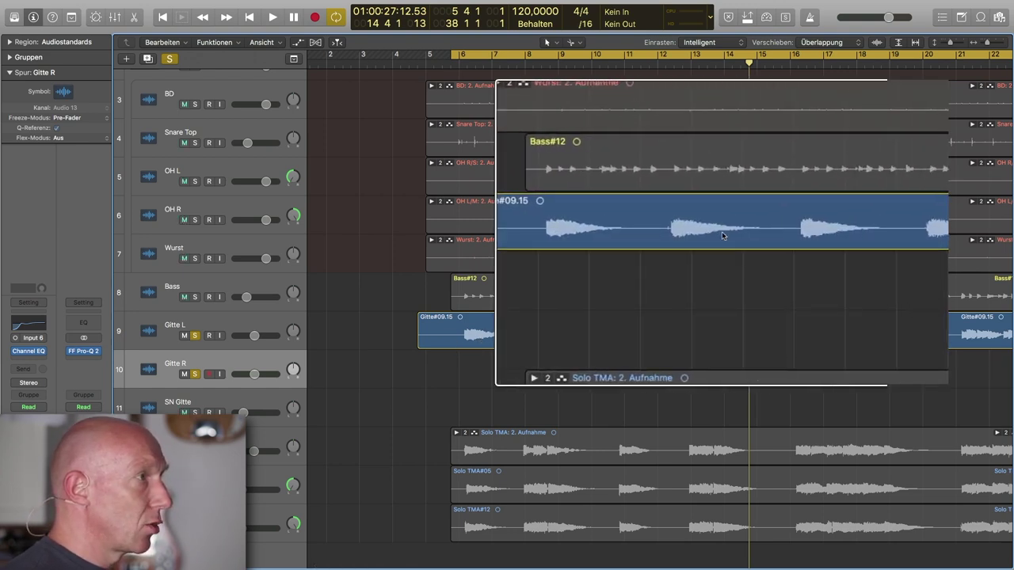
pyautogui.keyDown('super'); pyautogui.click(625, 337); pyautogui.keyUp('super')
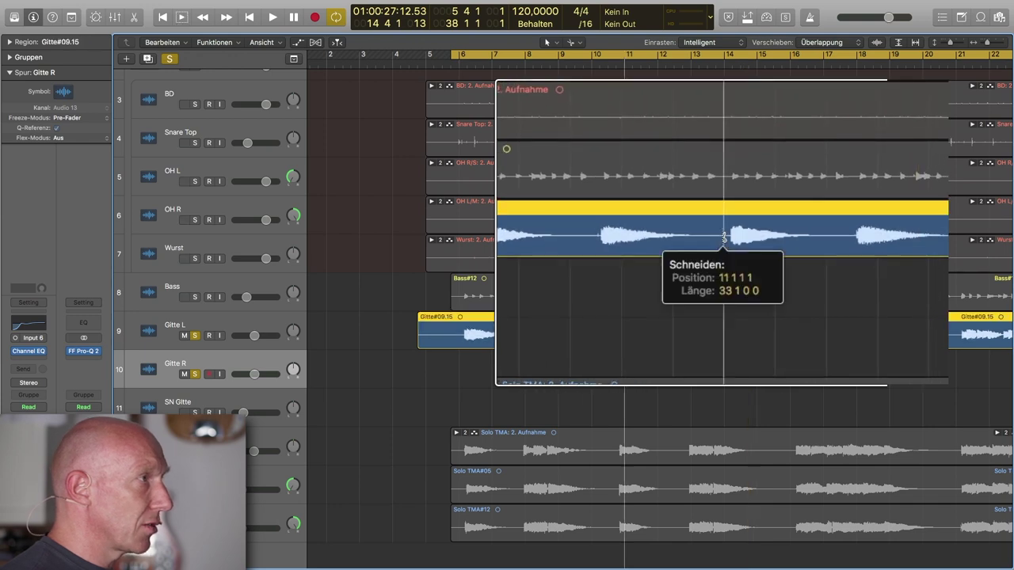
pyautogui.keyDown('super'); pyautogui.click(798, 235); pyautogui.keyUp('super')
pyautogui.keyDown('ctrl'); pyautogui.keyDown('alt'); pyautogui.click(722, 234); pyautogui.keyUp('alt'); pyautogui.keyUp('ctrl')
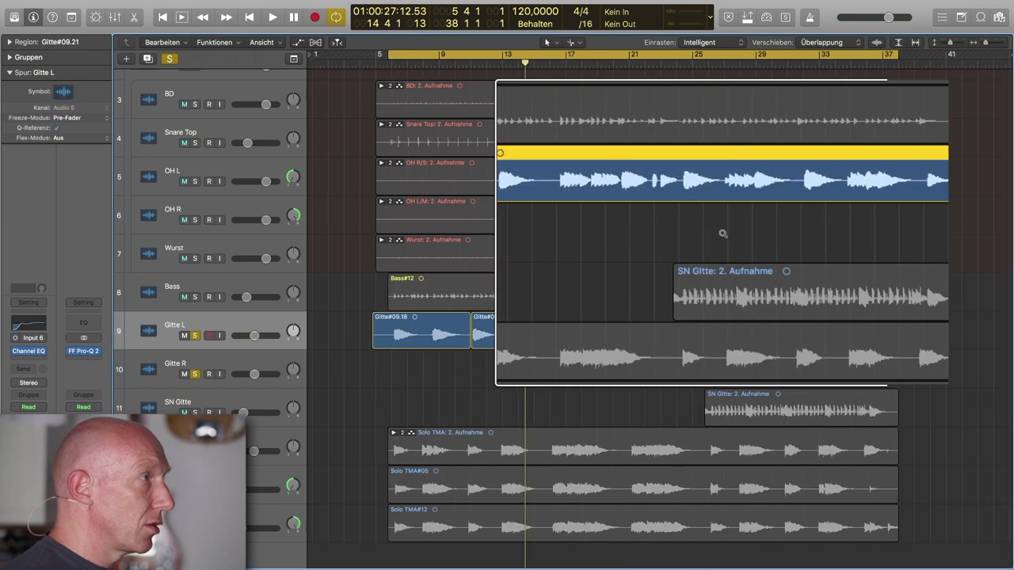
pyautogui.moveTo(464, 334); pyautogui.dragTo(470, 380)
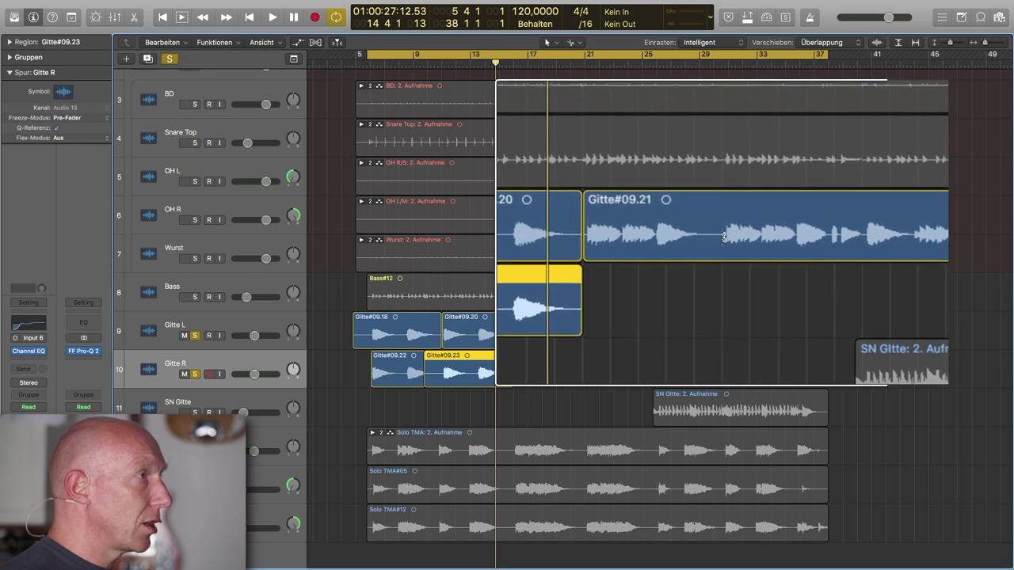
# - Split the remaining Gitte L region at bar 21 and shortly before bar 25, then copy the two phrases crosswise onto Gitte R
pyautogui.click(723, 235)
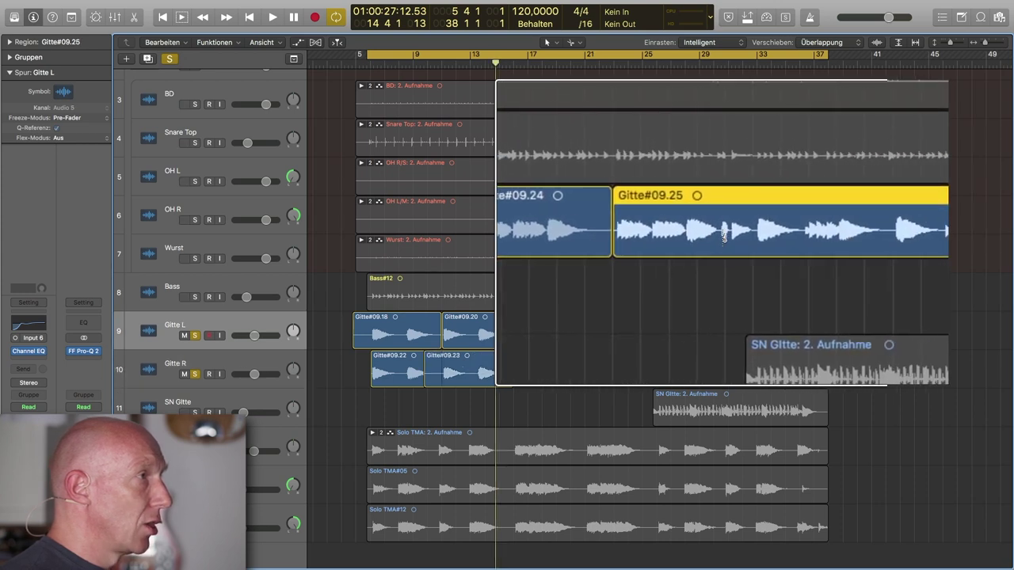
pyautogui.click(722, 235)
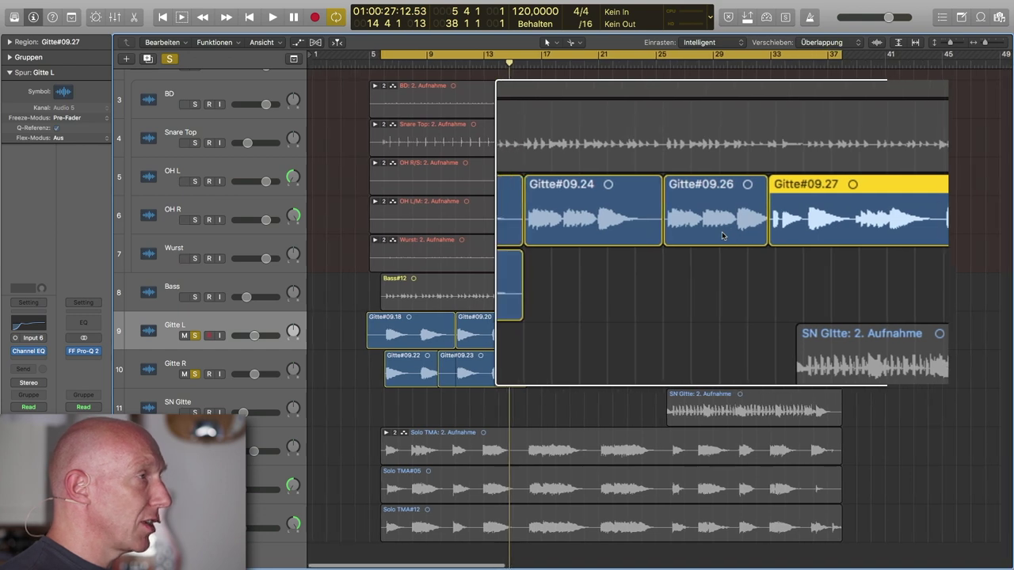
pyautogui.click(613, 342)
pyautogui.moveTo(609, 345); pyautogui.dragTo(545, 375)
pyautogui.moveTo(552, 339); pyautogui.dragTo(623, 383)
# - Place the playhead at bar 6 and trim the start of the second Gitte R region to just before bar 11
pyautogui.click(385, 65)
pyautogui.press('super+Right')
pyautogui.press('super+Right')
pyautogui.press('super+Right')
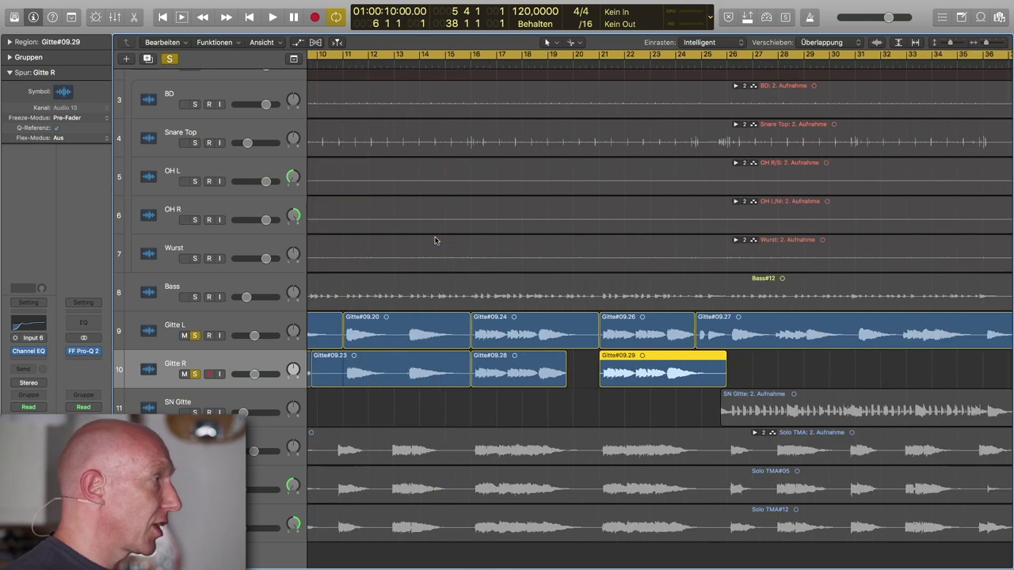
pyautogui.hscroll(-15, 435, 240)
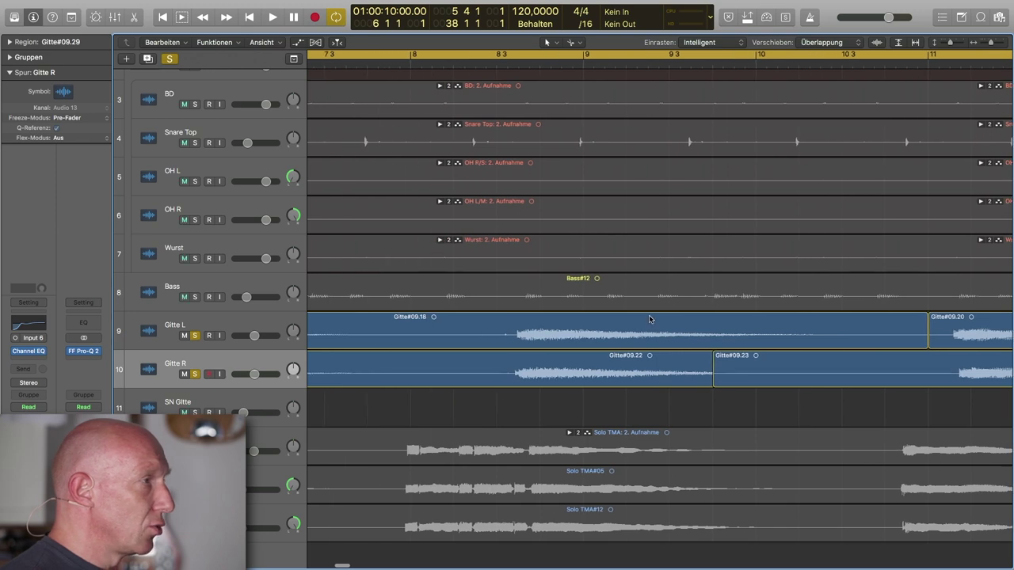
pyautogui.click(770, 377)
pyautogui.moveTo(715, 379); pyautogui.dragTo(923, 378)
# - Split the first Gitte R region before its second chord and align the first chord with Gitte L at 6 1 4 1
pyautogui.hscroll(-10, 796, 367)
pyautogui.hscroll(10, 797, 367)
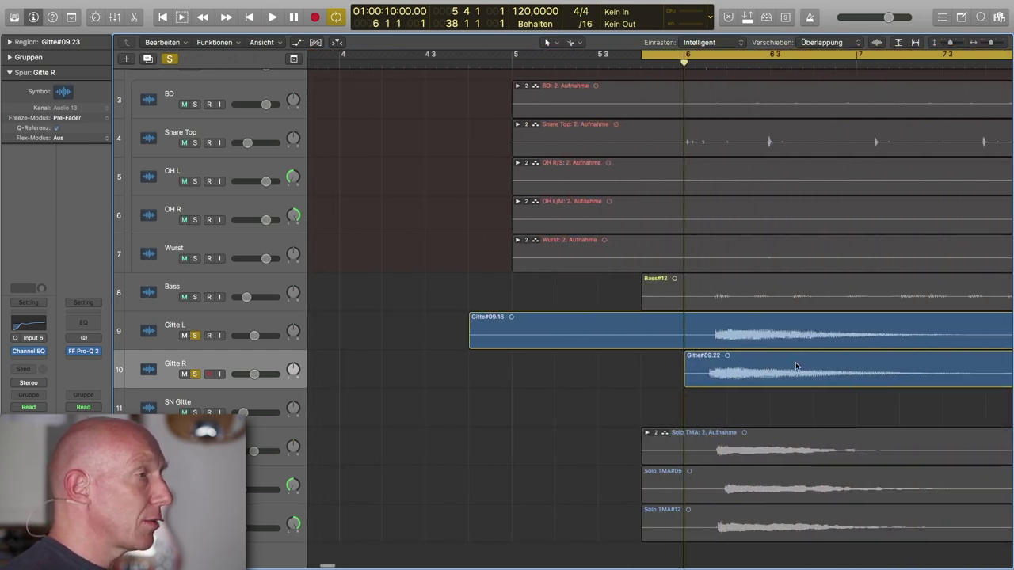
pyautogui.click(504, 72)
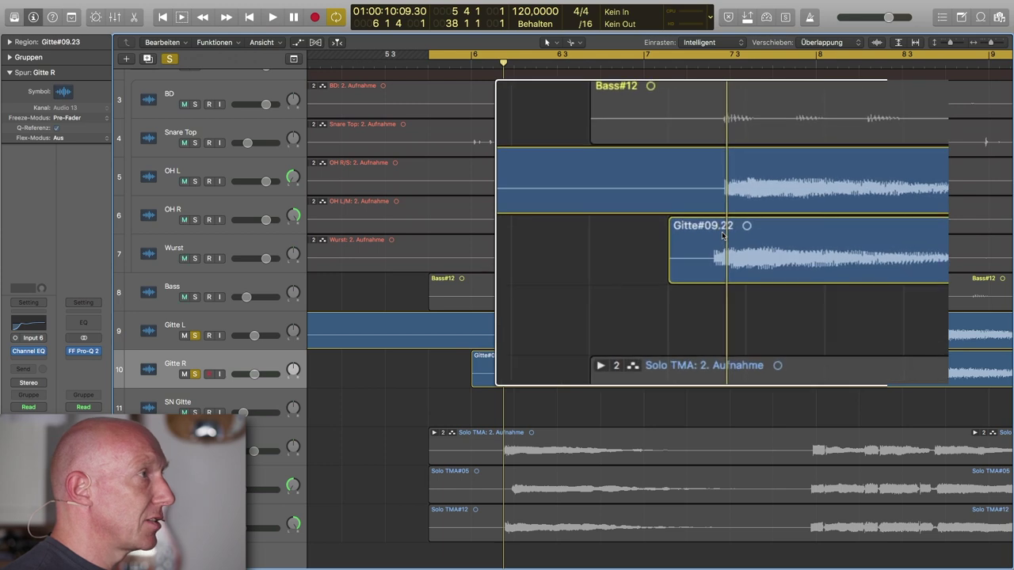
pyautogui.hscroll(2, 888, 387)
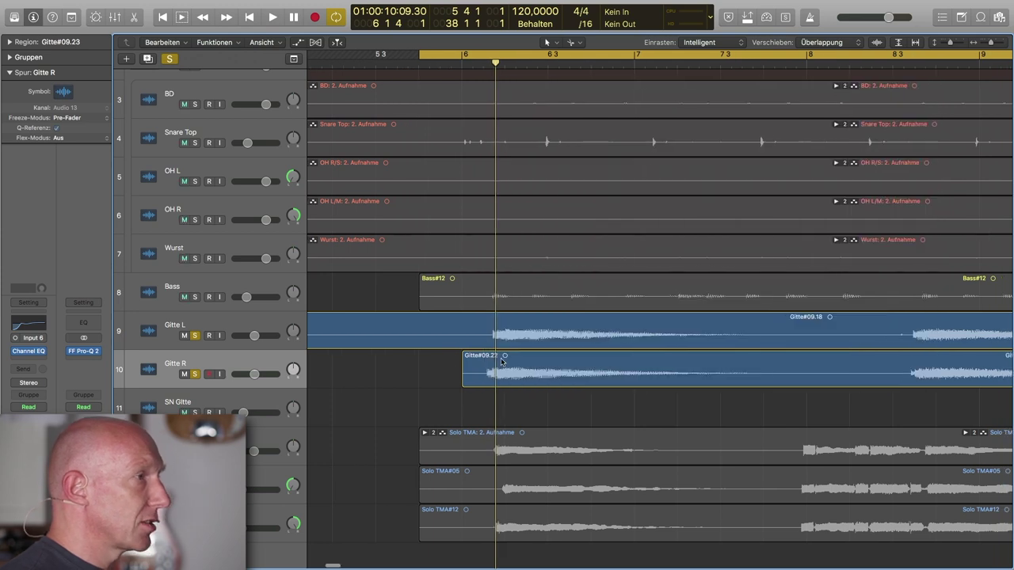
pyautogui.click(870, 374)
pyautogui.moveTo(504, 359); pyautogui.dragTo(512, 359)
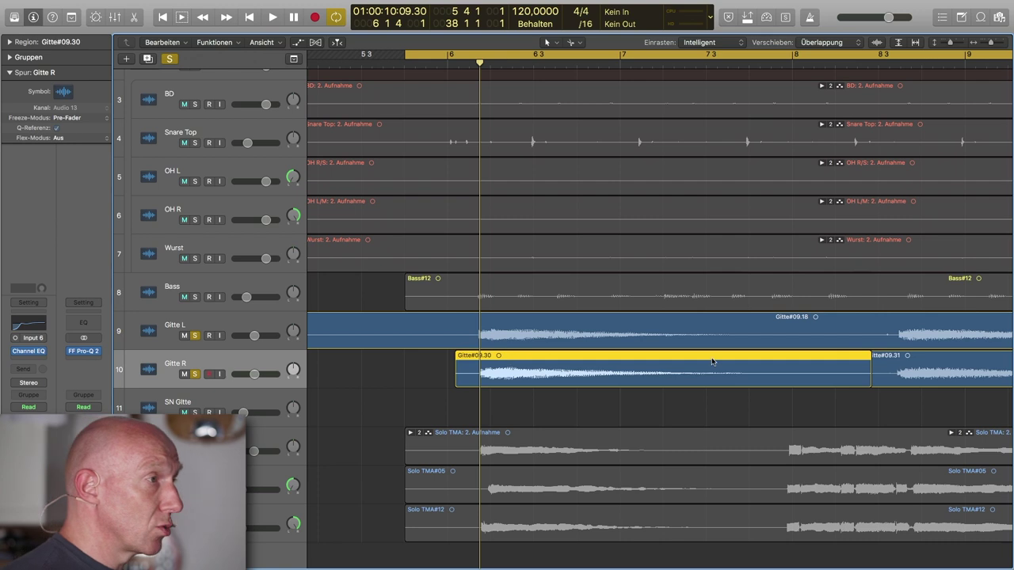
# - Crossfade the first two Gitte R regions at their cut in bar 8 and align the second chord with Gitte L at 8 3 3 1
pyautogui.hscroll(3, 816, 385)
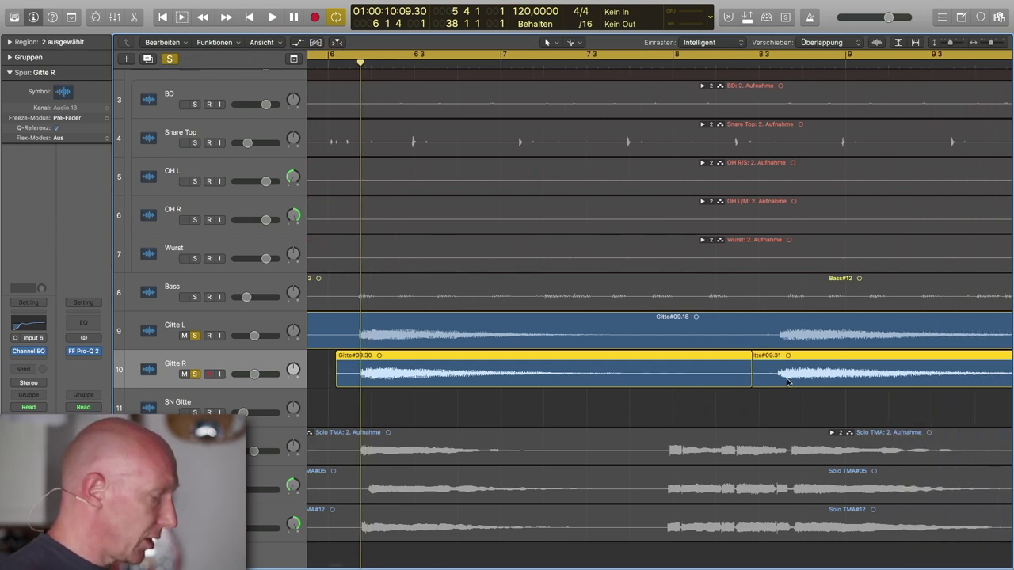
pyautogui.moveTo(739, 381); pyautogui.dragTo(761, 382)
pyautogui.hscroll(4, 625, 169)
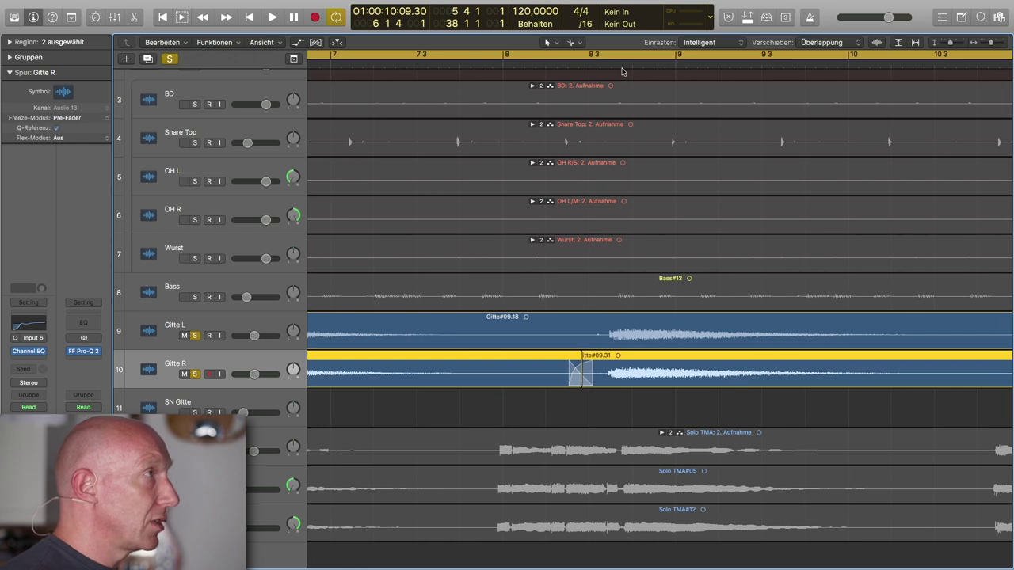
pyautogui.moveTo(626, 66); pyautogui.dragTo(609, 69)
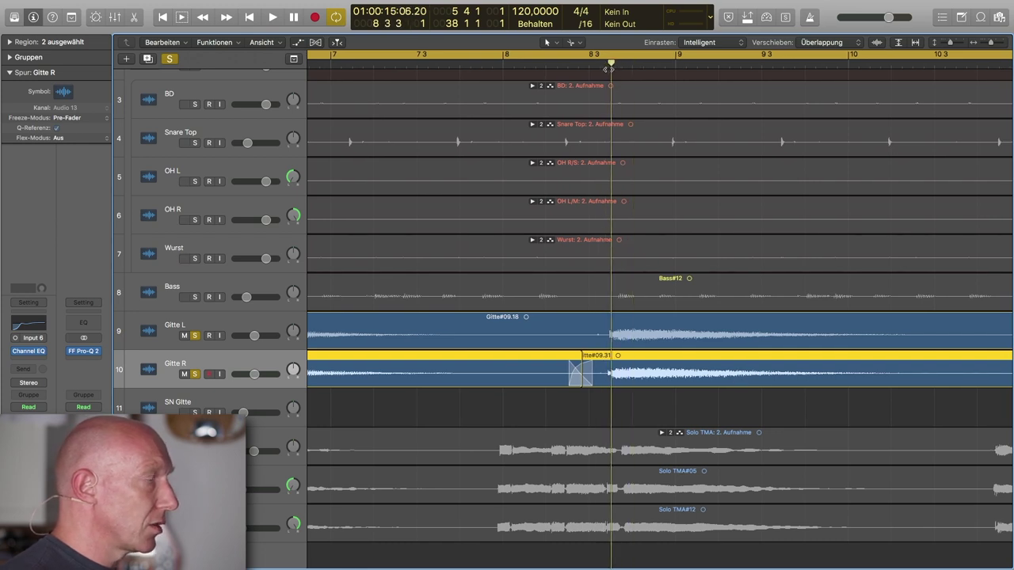
pyautogui.moveTo(646, 372); pyautogui.dragTo(647, 371)
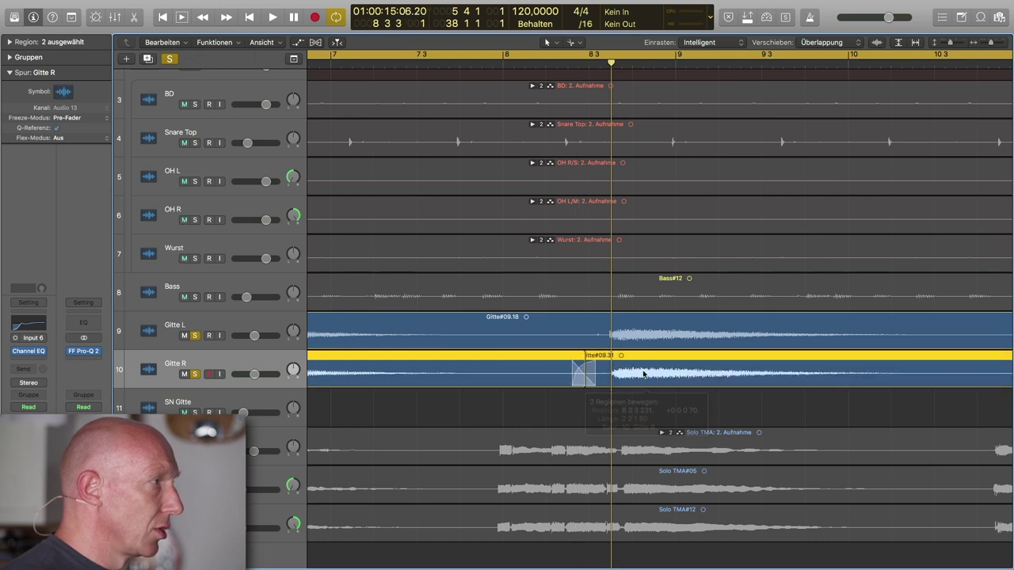
# - Crossfade the two Gitte R regions that meet near bar 11
pyautogui.hscroll(2, 638, 374)
pyautogui.hscroll(2, 638, 375)
pyautogui.click(808, 406)
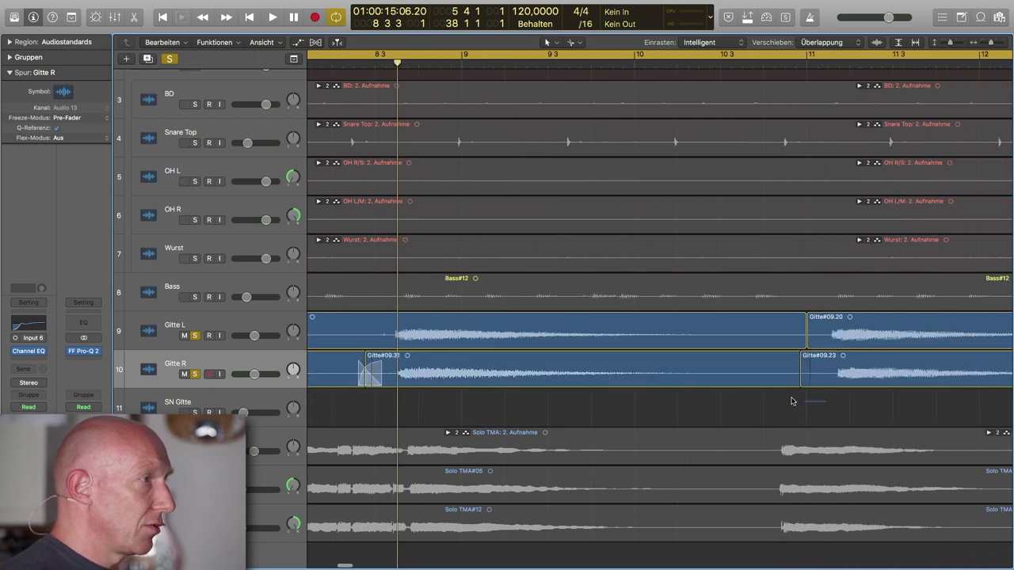
pyautogui.press('super+z')
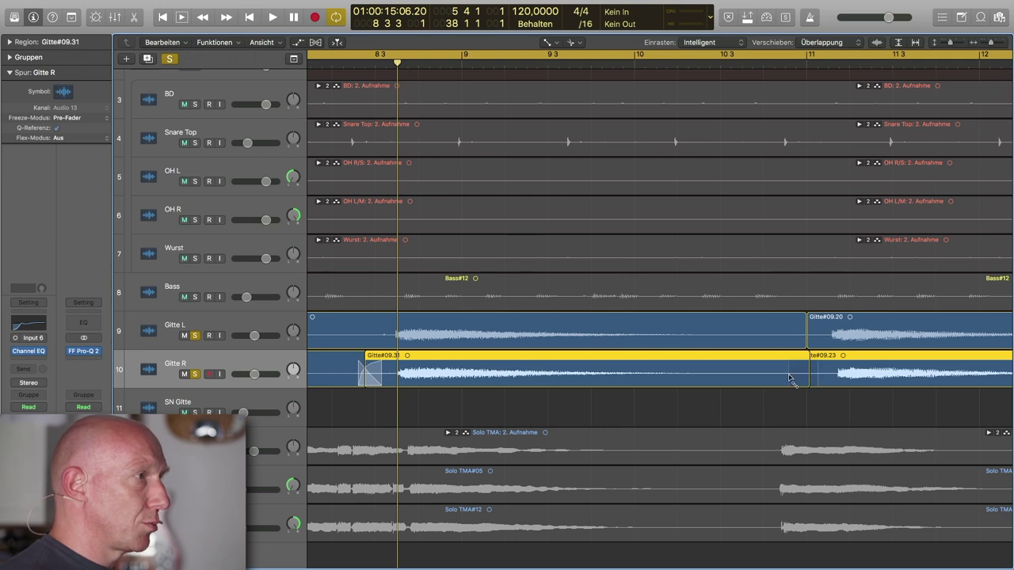
# - Shift the Gitte R audio slightly earlier so its chord after bar 11 aligns with Gitte L at 11 1 3 121
pyautogui.hscroll(4, 792, 403)
pyautogui.moveTo(697, 57); pyautogui.dragTo(681, 57)
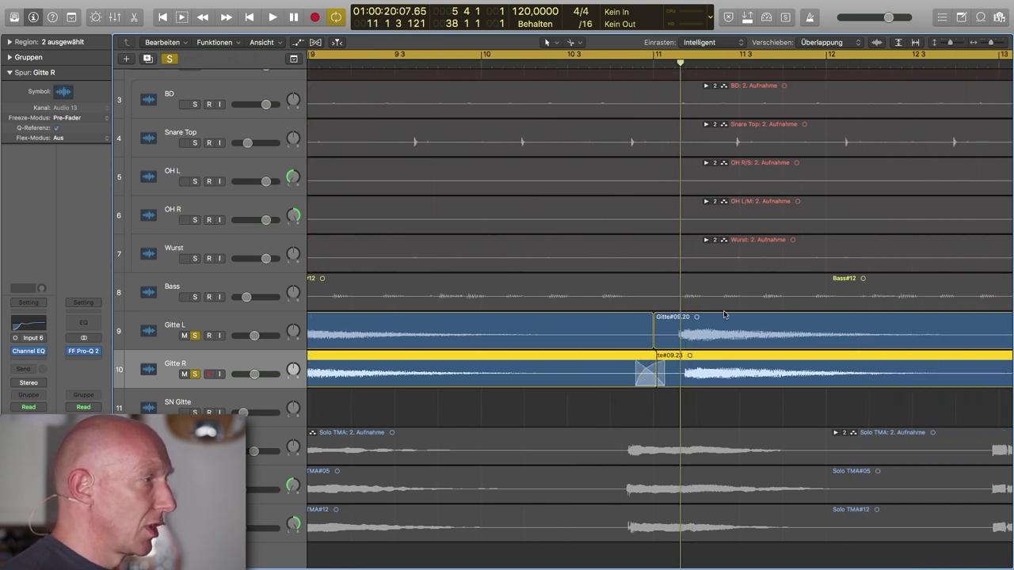
pyautogui.moveTo(727, 380); pyautogui.dragTo(727, 380)
# - Split off the Gitte R chord near 13 3 2 201, align it with the Gitte L chord, and crossfade the cut
pyautogui.hscroll(4, 722, 379)
pyautogui.hscroll(2, 723, 378)
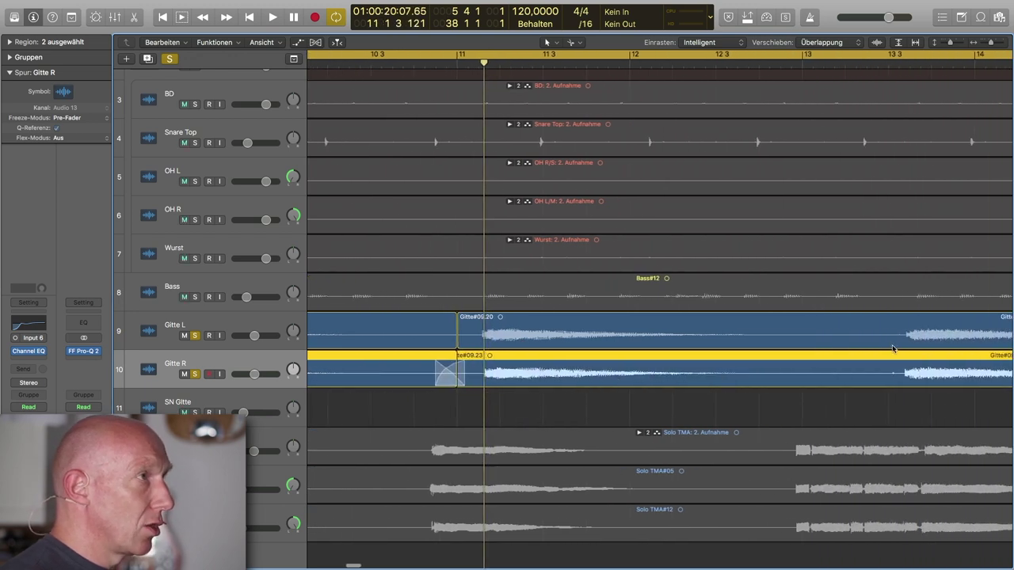
pyautogui.hscroll(6, 911, 262)
pyautogui.click(733, 67)
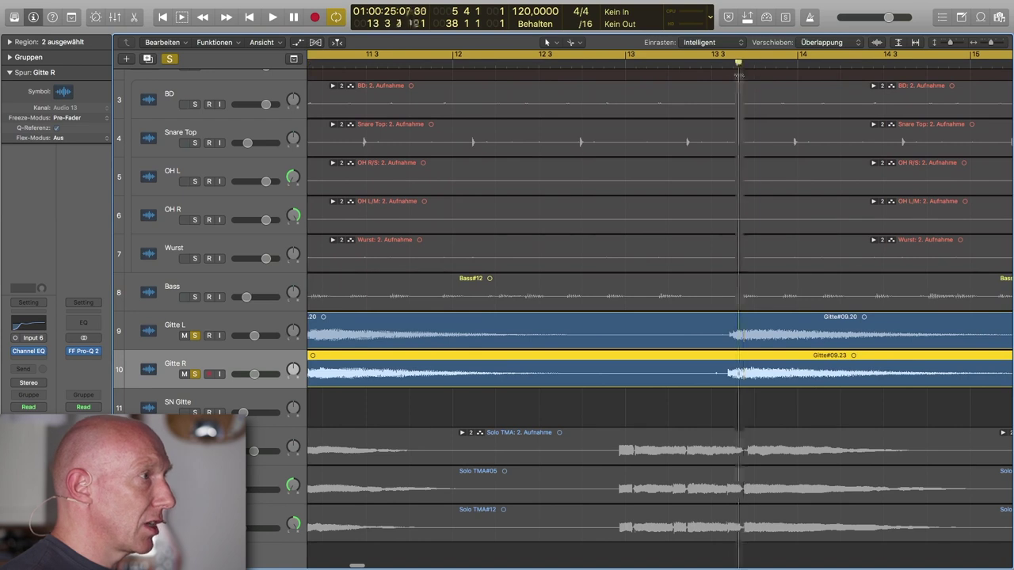
pyautogui.moveTo(733, 67); pyautogui.dragTo(730, 67)
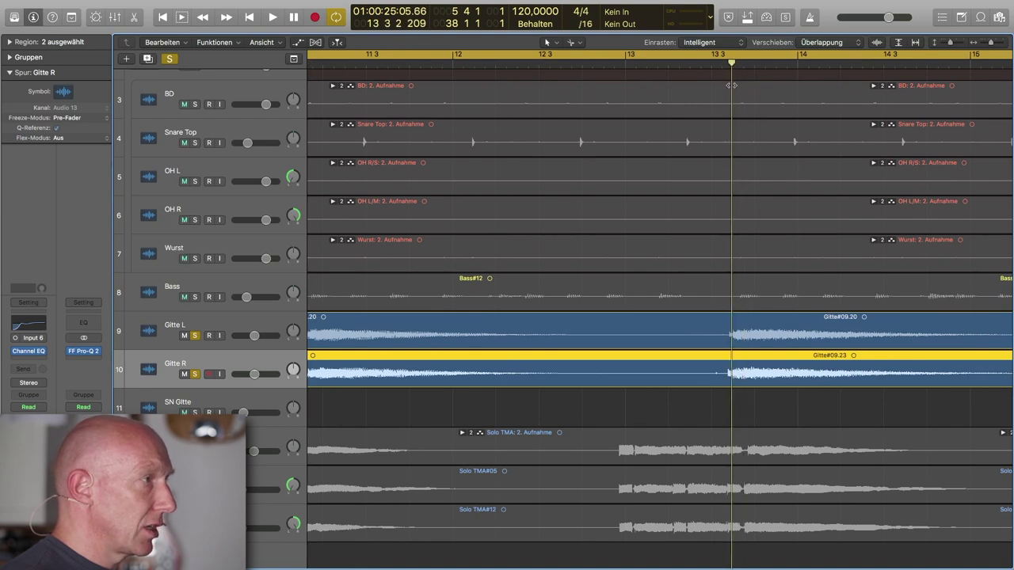
pyautogui.click(712, 369)
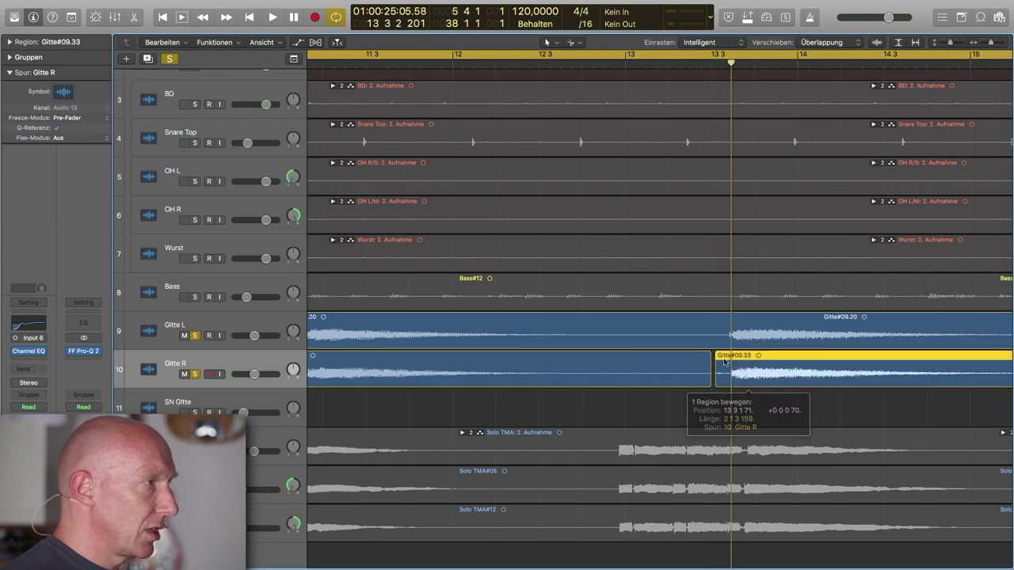
pyautogui.moveTo(713, 377)
pyautogui.mouseDown()
pyautogui.moveTo(702, 385)
pyautogui.moveTo(710, 375)
pyautogui.mouseUp()
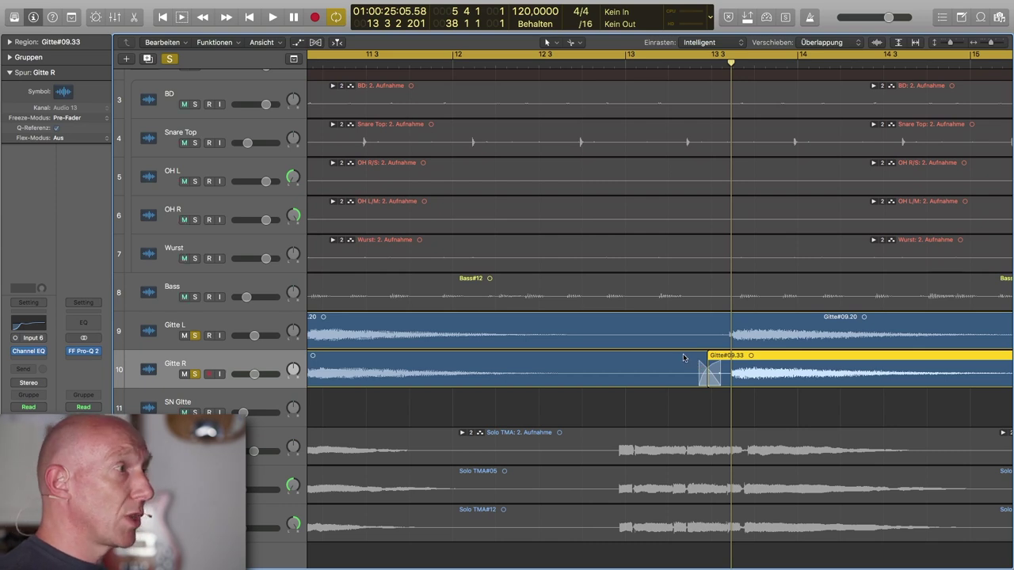
# - Place the playhead at 16 1 4 1 and compare the chord onsets of the Gitte L and Gitte R phrases from bar 16
pyautogui.hscroll(5, 683, 357)
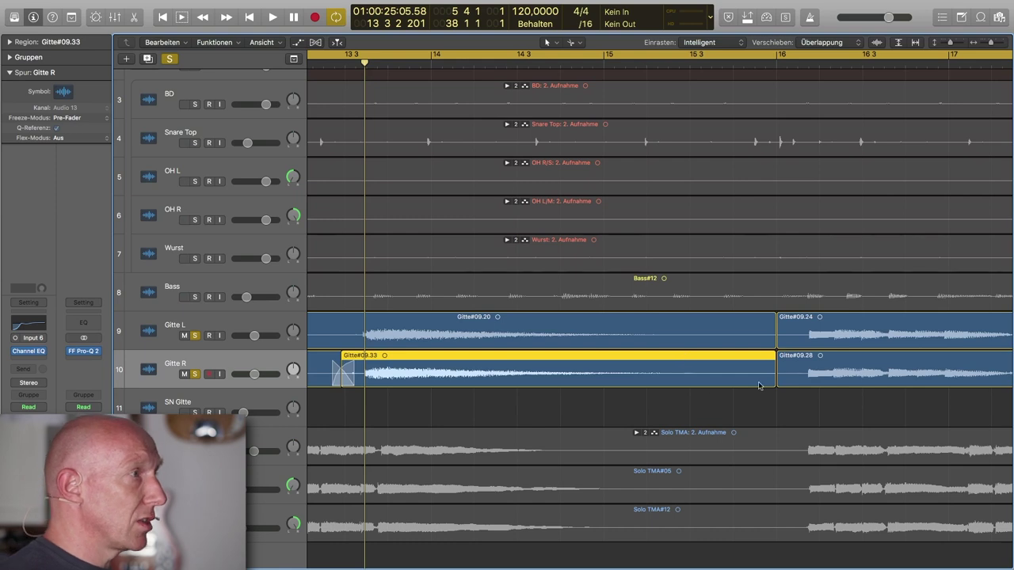
pyautogui.hscroll(4, 697, 385)
pyautogui.hscroll(3, 578, 159)
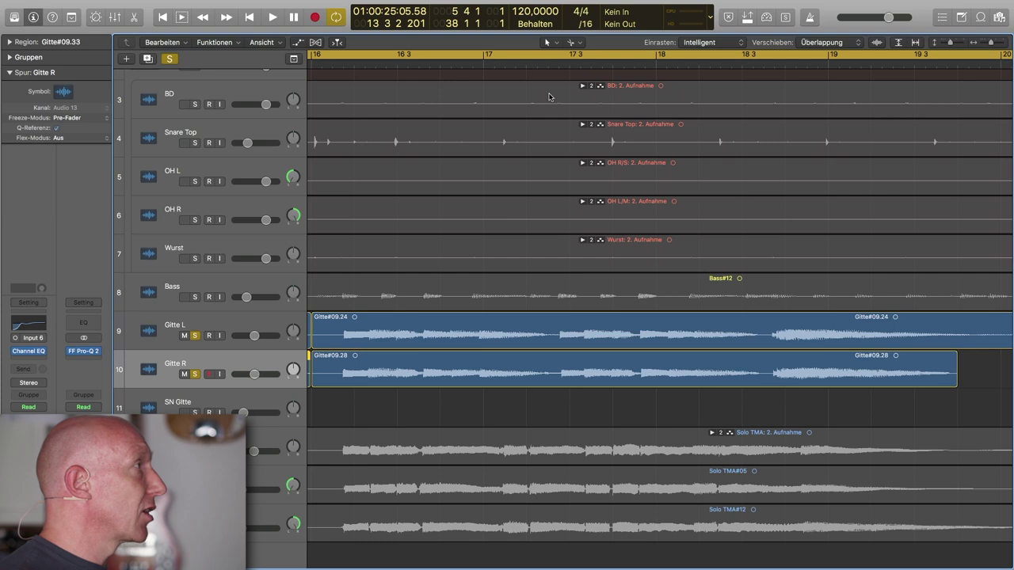
pyautogui.hscroll(-8, 433, 253)
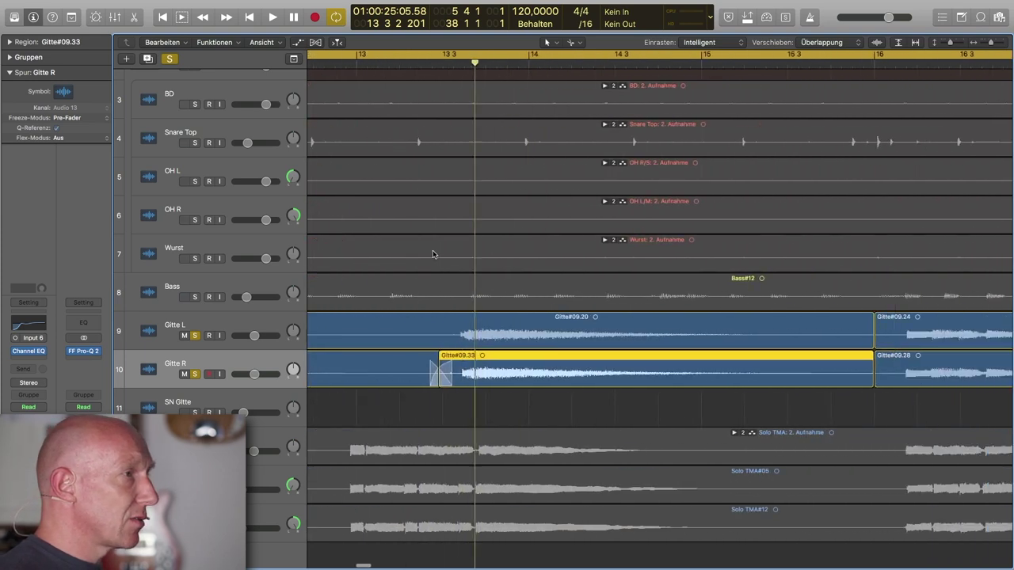
pyautogui.hscroll(8, 433, 253)
pyautogui.hscroll(-1, 432, 253)
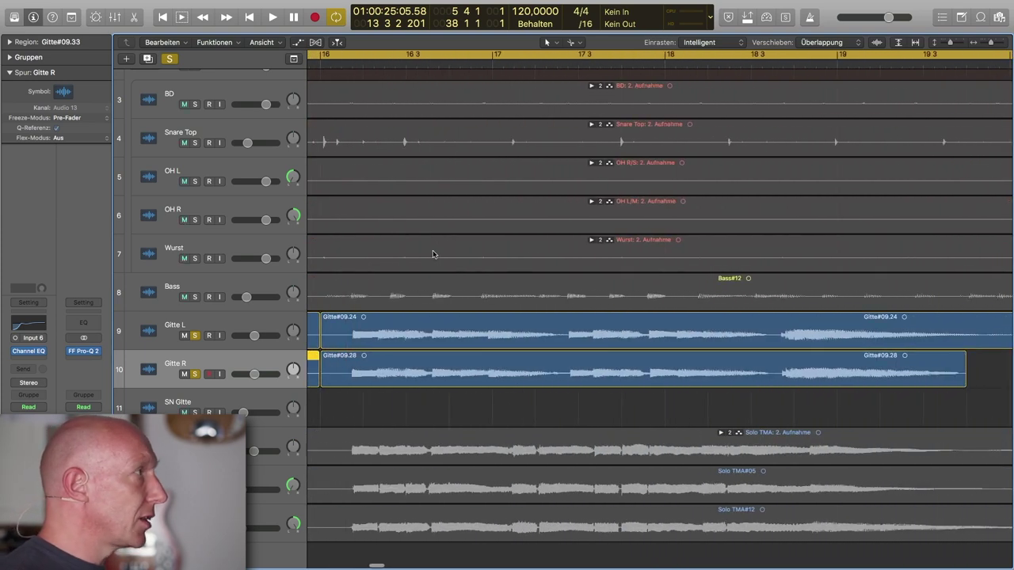
pyautogui.moveTo(362, 64); pyautogui.dragTo(353, 69)
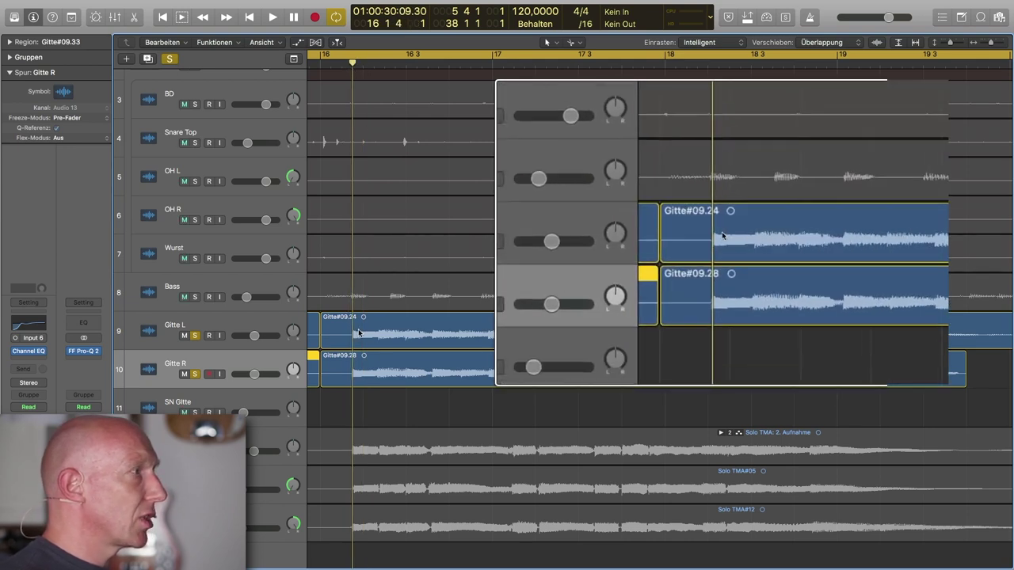
# - Extend the end of the Gitte R region before bar 20, then add a fade-out there and a fade-in at bar 21
pyautogui.hscroll(10, 387, 305)
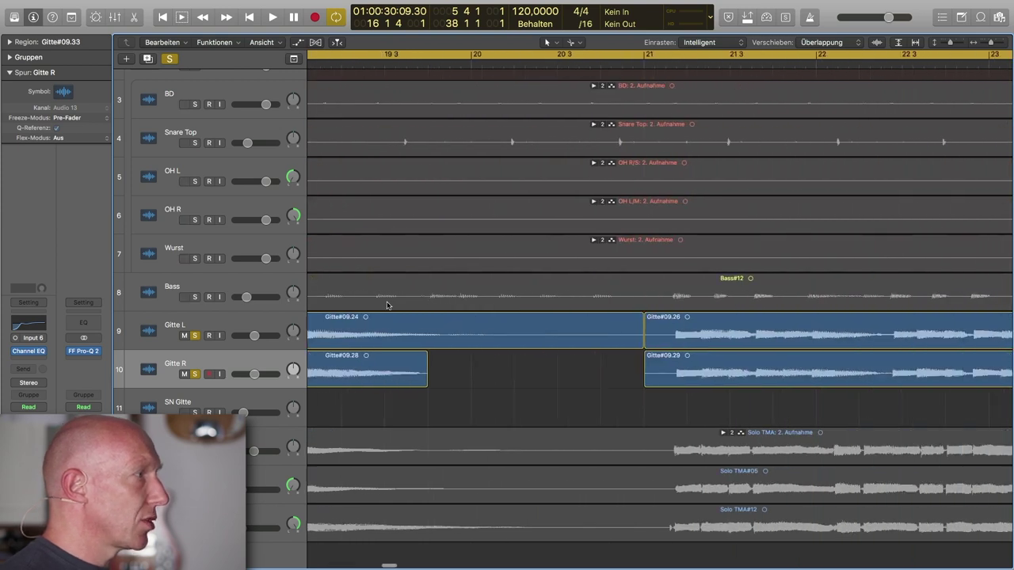
pyautogui.moveTo(426, 383); pyautogui.dragTo(456, 387)
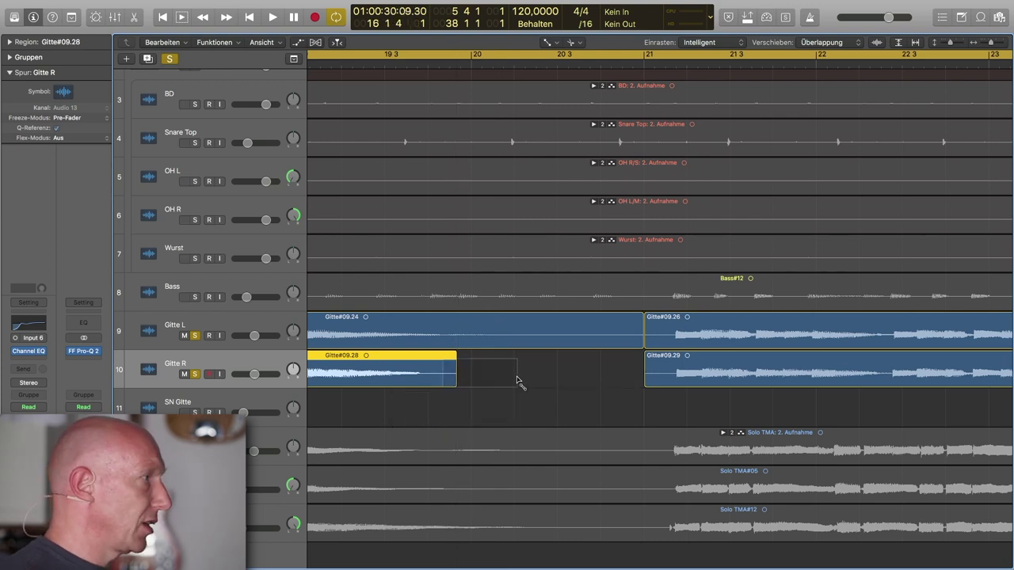
pyautogui.moveTo(657, 384); pyautogui.dragTo(611, 369)
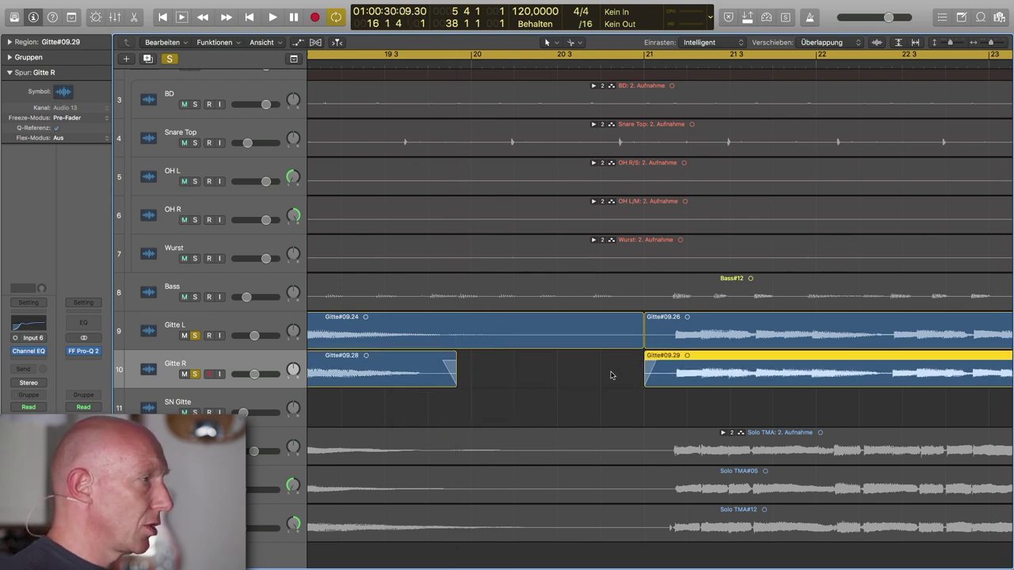
# - Place the playhead at 21 1 4 1 and compare the Gitte L and Gitte R onsets, then review both tracks across the arrangement
pyautogui.hscroll(5, 520, 77)
pyautogui.moveTo(501, 68); pyautogui.dragTo(508, 69)
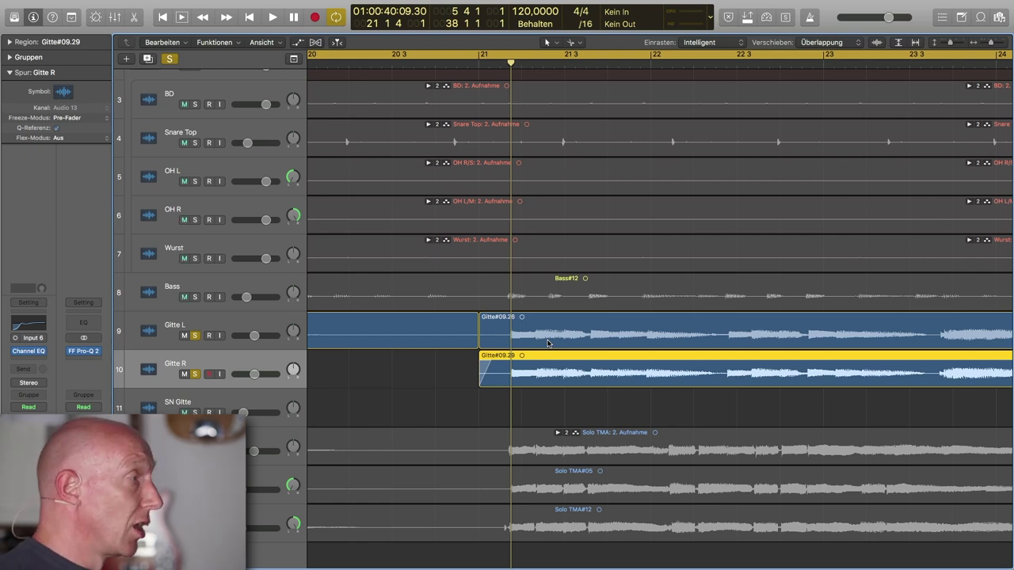
pyautogui.press('super+Left')
pyautogui.press('super+Left')
pyautogui.press('super+Left')
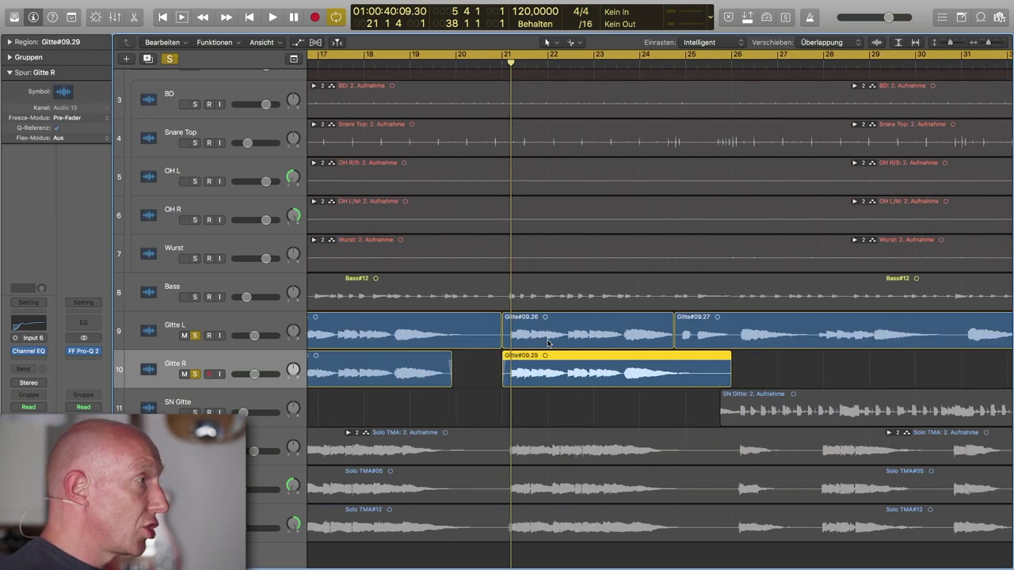
pyautogui.press('super+Left')
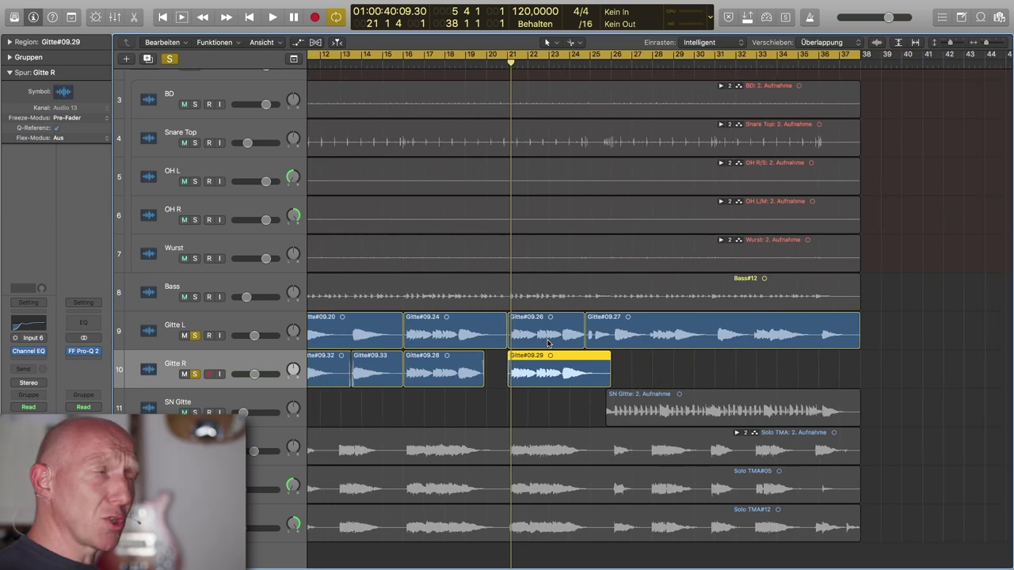
pyautogui.hscroll(-5, 548, 342)
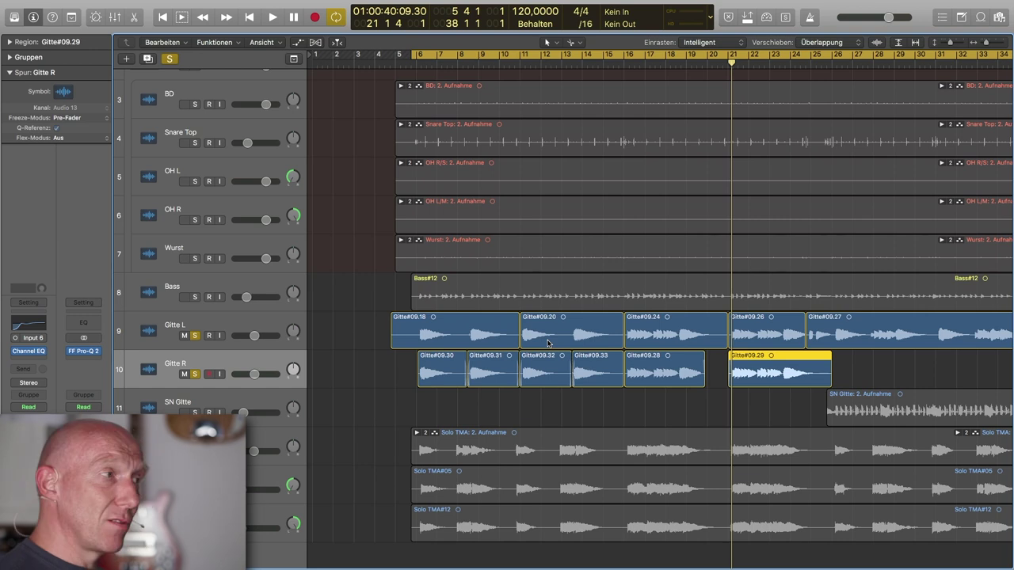
# - Return the playhead to 5 4 1 1 and pan Gitte L fully left and Gitte R fully right
pyautogui.press('Return')
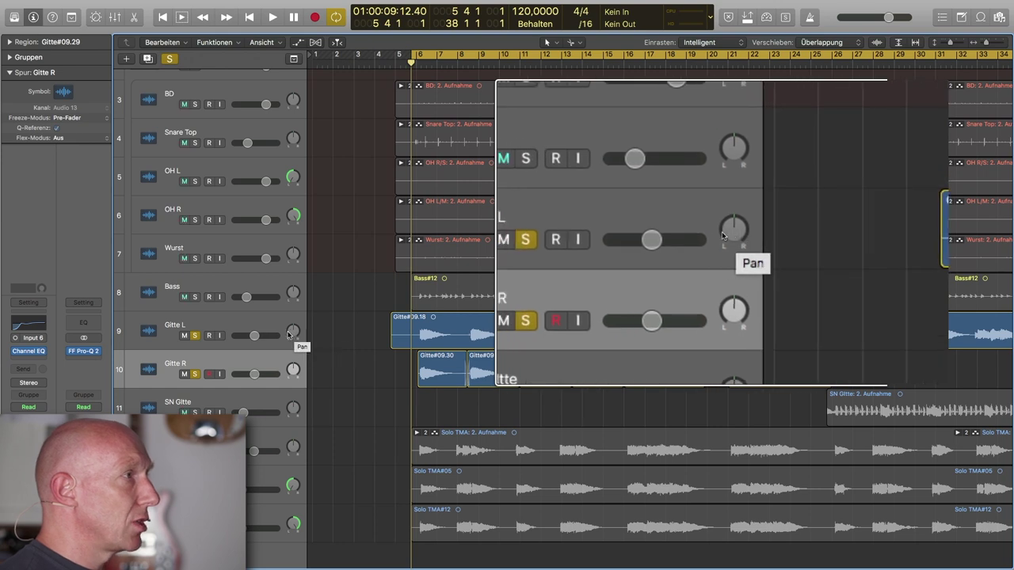
pyautogui.moveTo(294, 334); pyautogui.dragTo(294, 380)
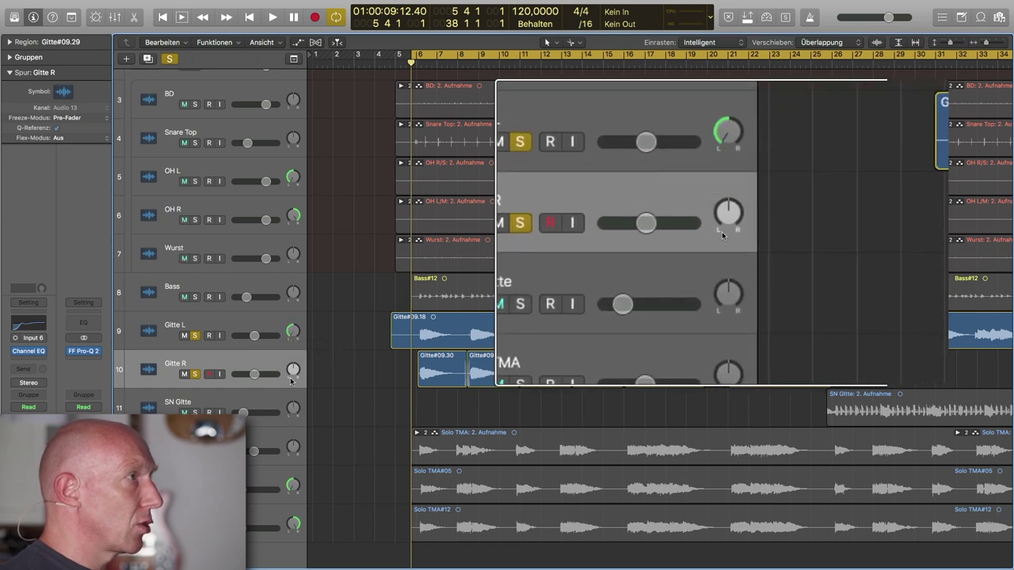
pyautogui.scroll(2, 293, 370)
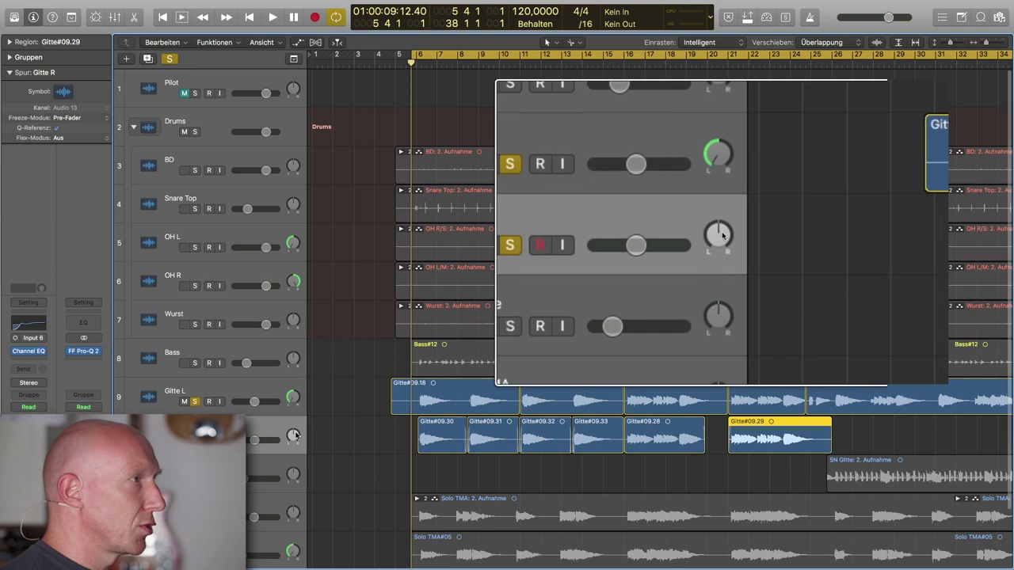
pyautogui.moveTo(293, 435); pyautogui.dragTo(297, 388)
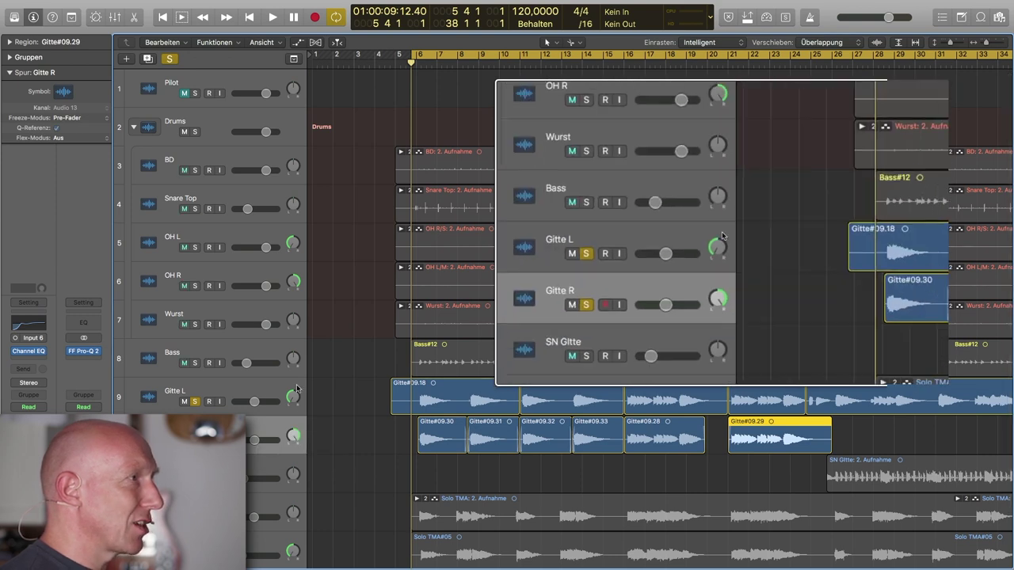
# - Play the two soloed guitar tracks from 5 4 1 1 to check their stereo spread and the Gitte L pan
pyautogui.scroll(-1, 266, 410)
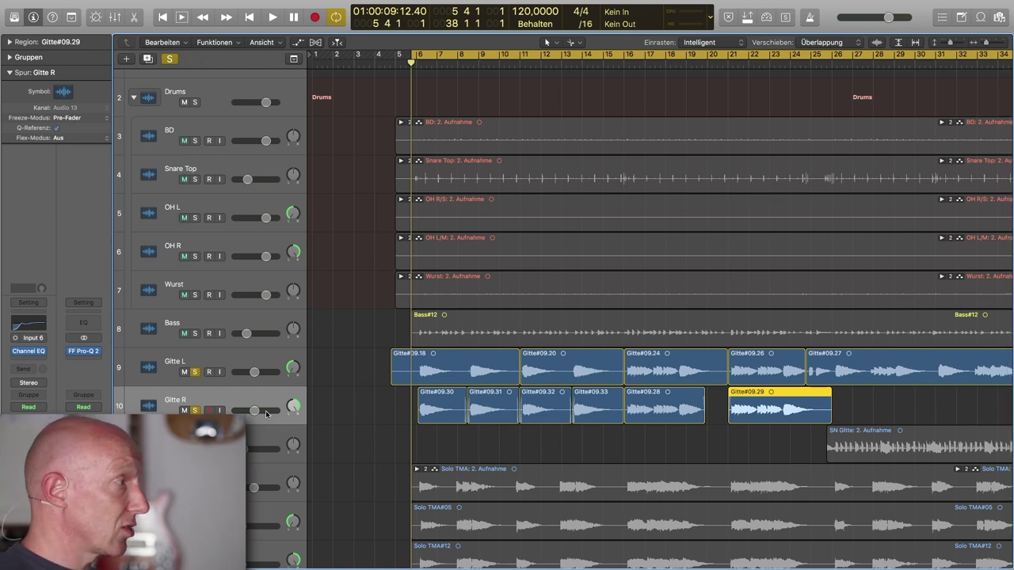
pyautogui.press('space')
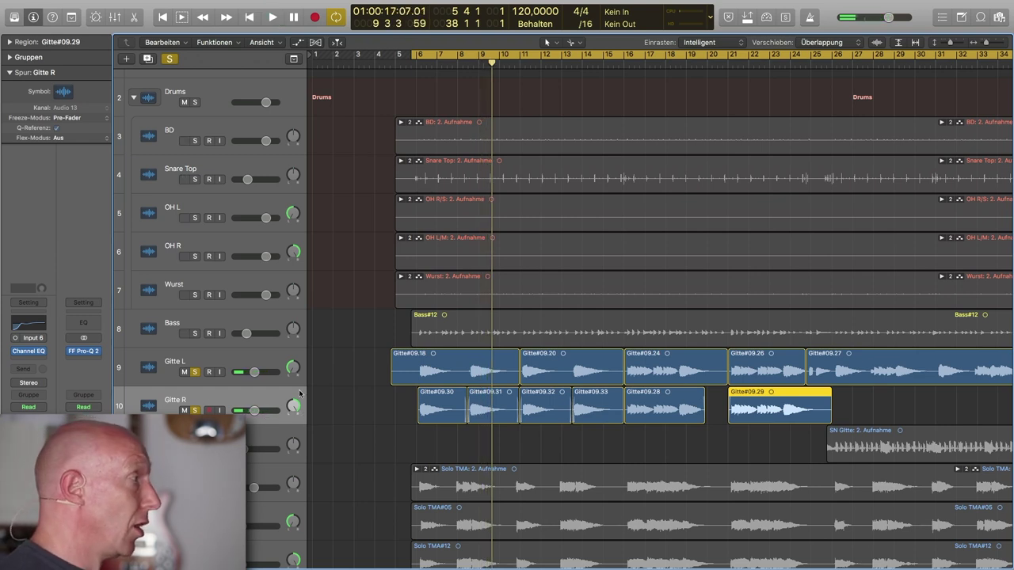
pyautogui.moveTo(294, 368); pyautogui.dragTo(293, 380)
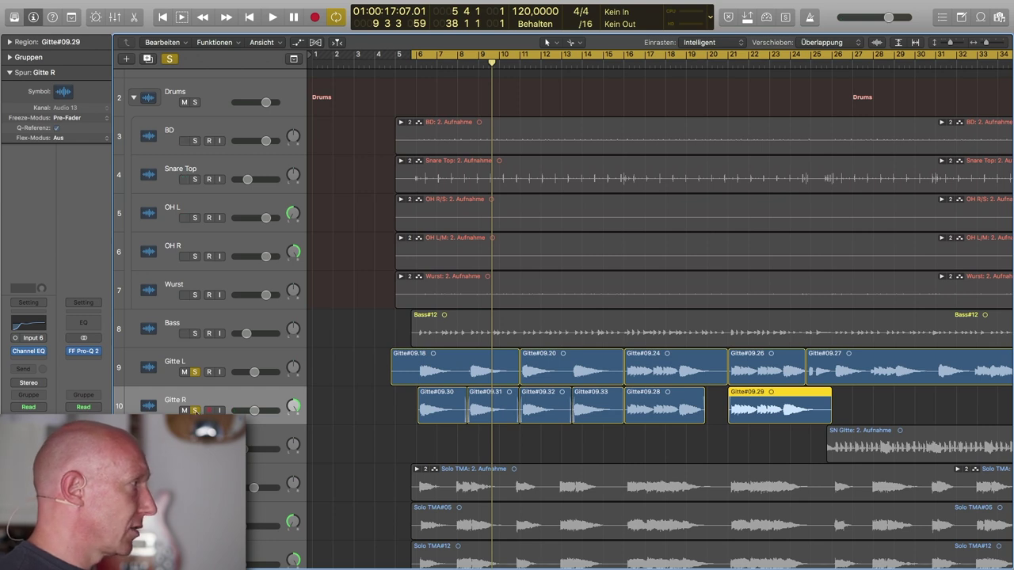
# - Take Gitte R out of solo to audition Gitte L alone, and set the Gitte L pan to -64
pyautogui.click(195, 410)
pyautogui.press('space')
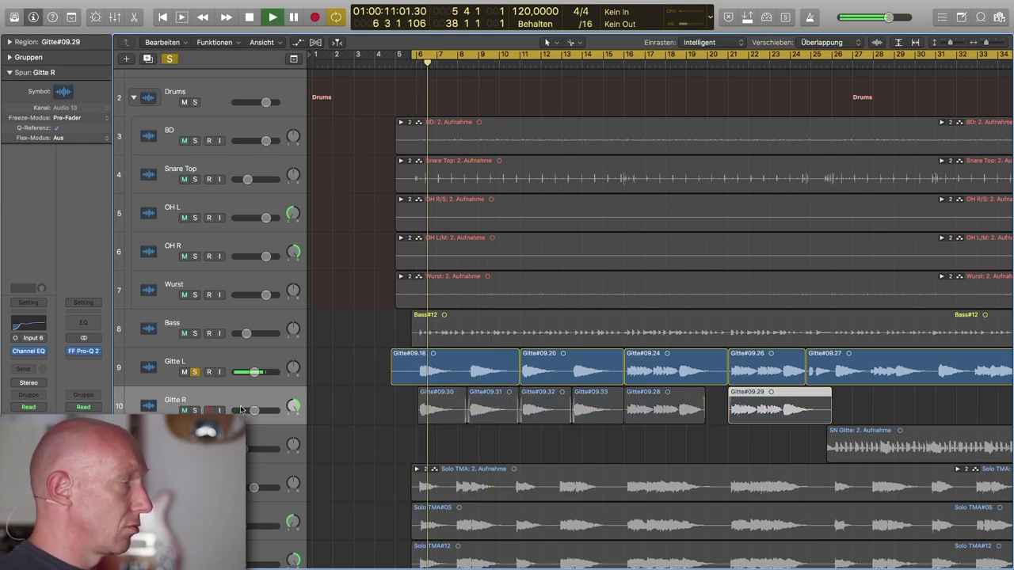
pyautogui.click(294, 372)
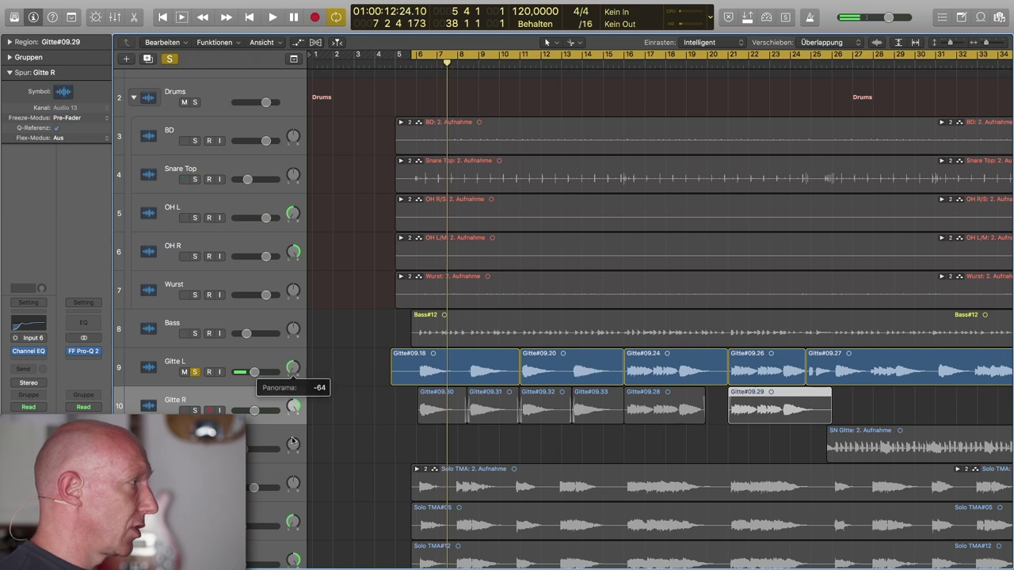
# - Turn off the Gitte L solo and play the full mix from 5 4 1 1
pyautogui.click(197, 373)
pyautogui.press('space')
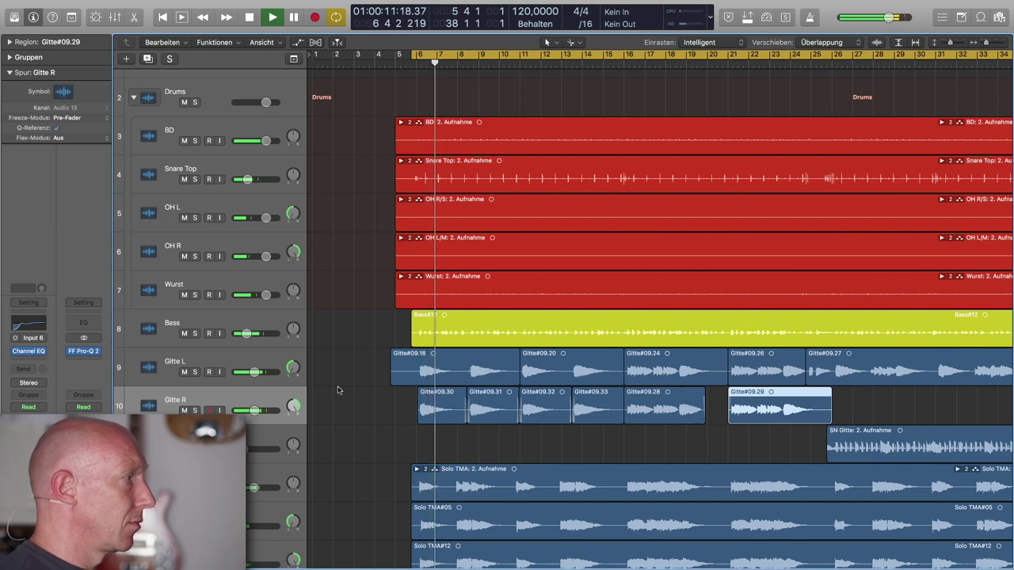
# - Select the Gitte L and Gitte R tracks together and lower their volume slightly while the mix plays
pyautogui.scroll(-2, 337, 390)
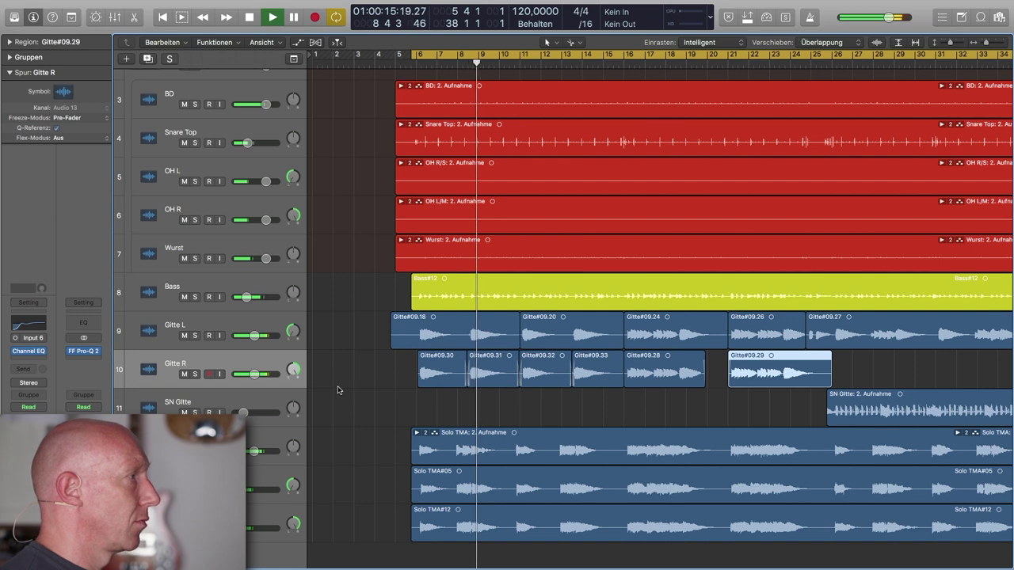
pyautogui.click(271, 337)
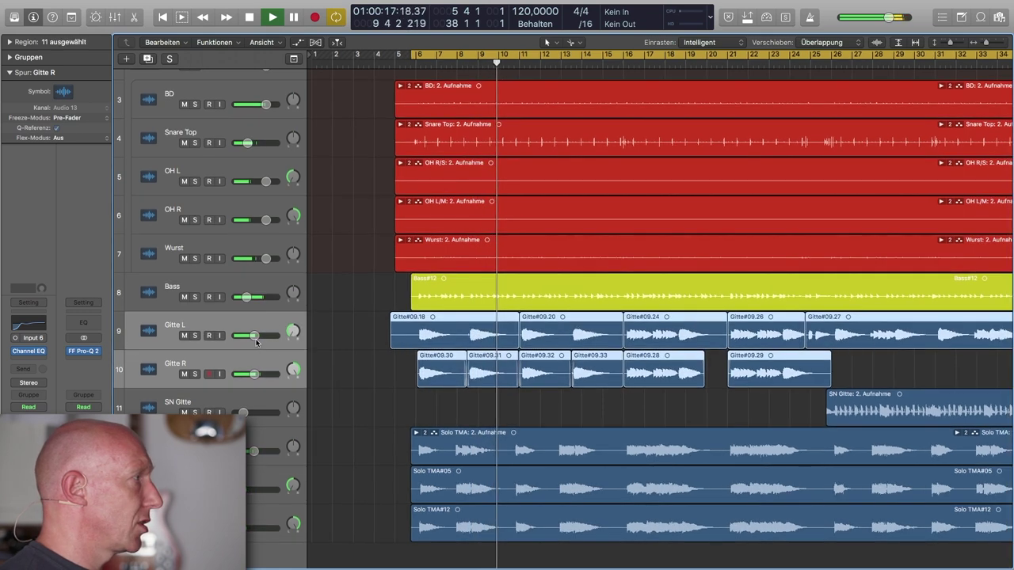
pyautogui.moveTo(254, 335); pyautogui.dragTo(250, 338)
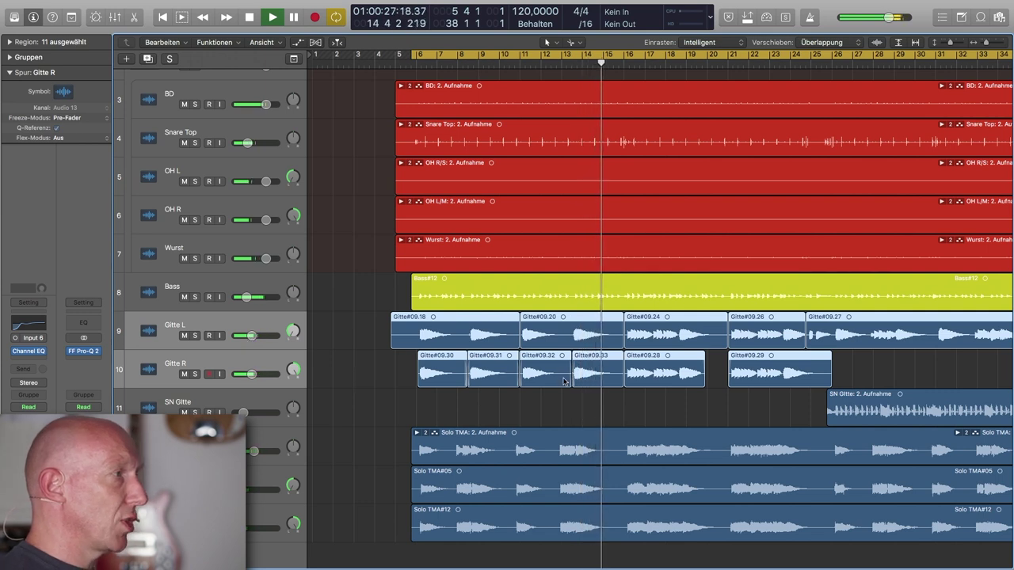
pyautogui.hscroll(3, 564, 382)
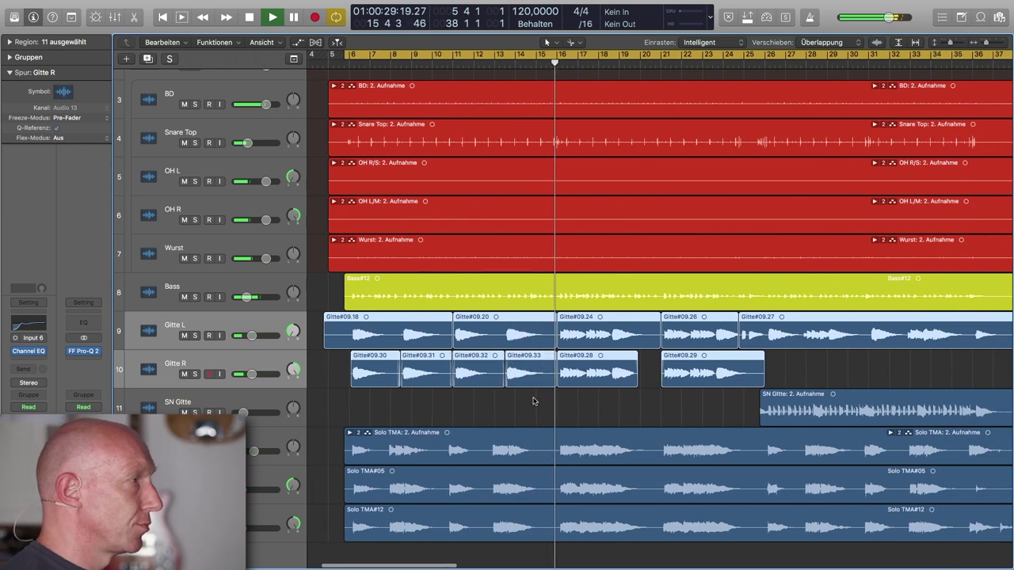